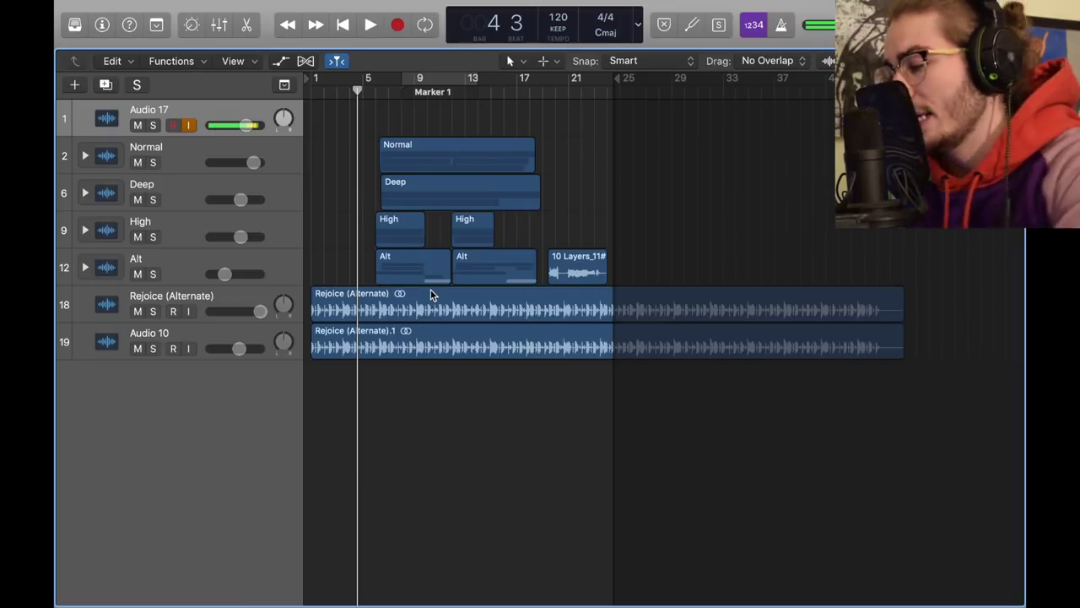
Step: Play the layered choir from bar 7, then stop playback
left_click_drag(374, 94, 389, 92)
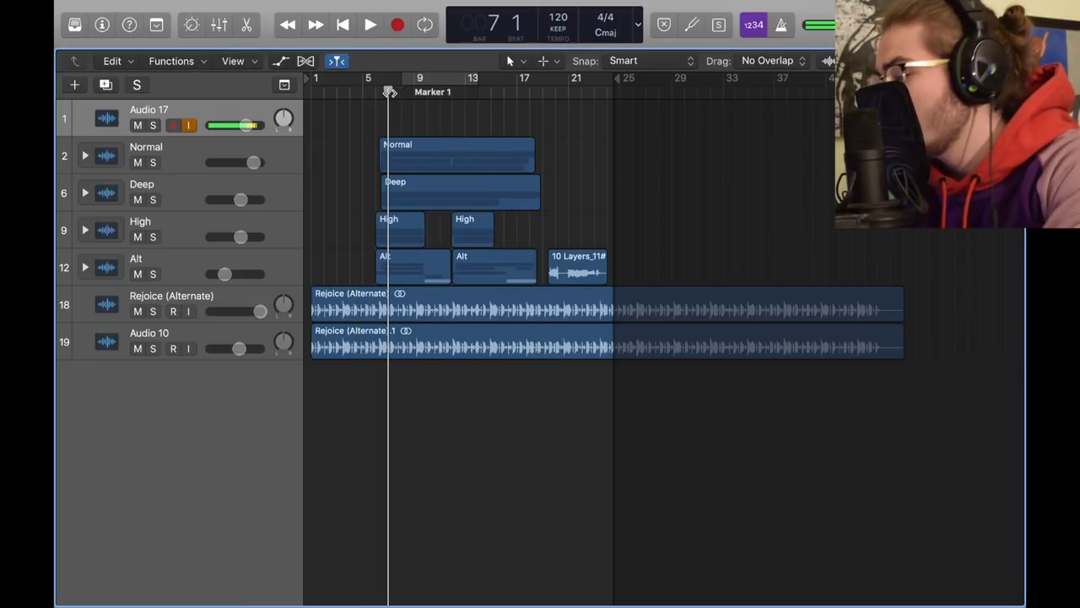
key("space")
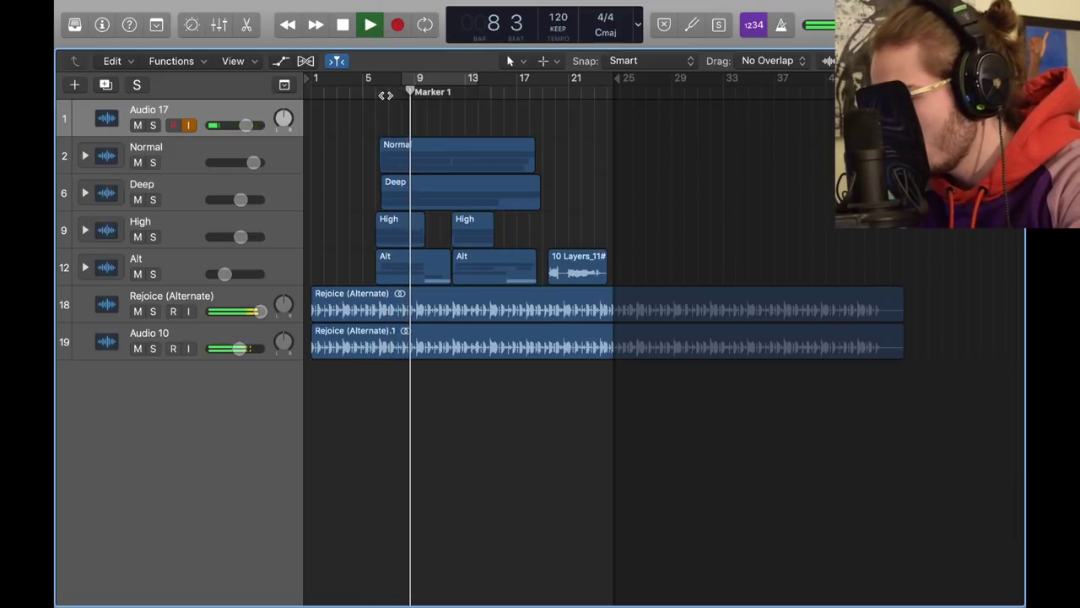
key("space")
left_click(364, 91)
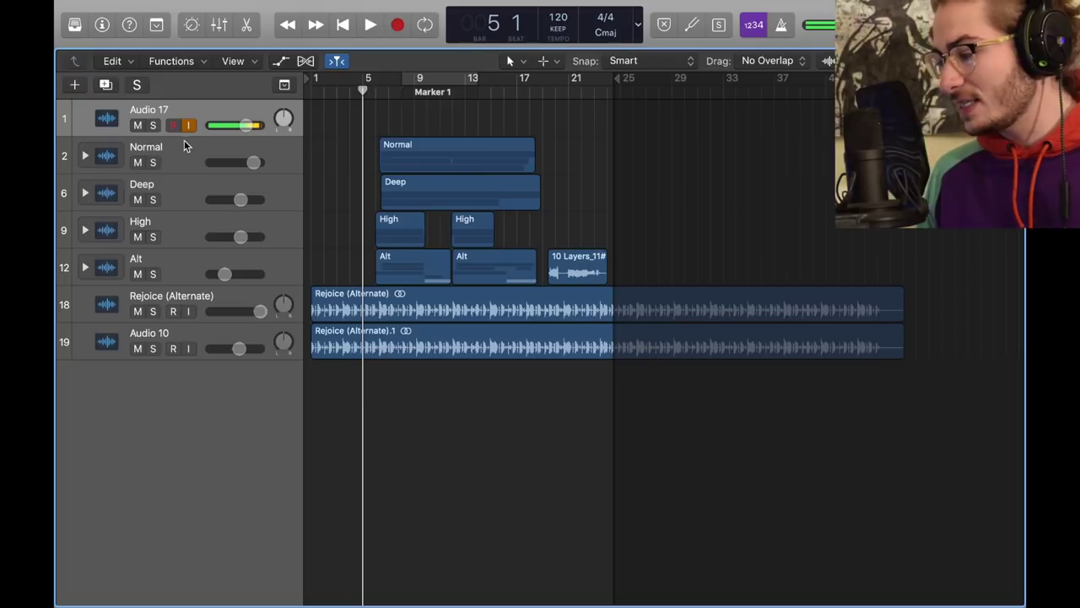
Step: Collapse the Alt stack and expand the Normal stack to show its three layers
double_click(406, 268)
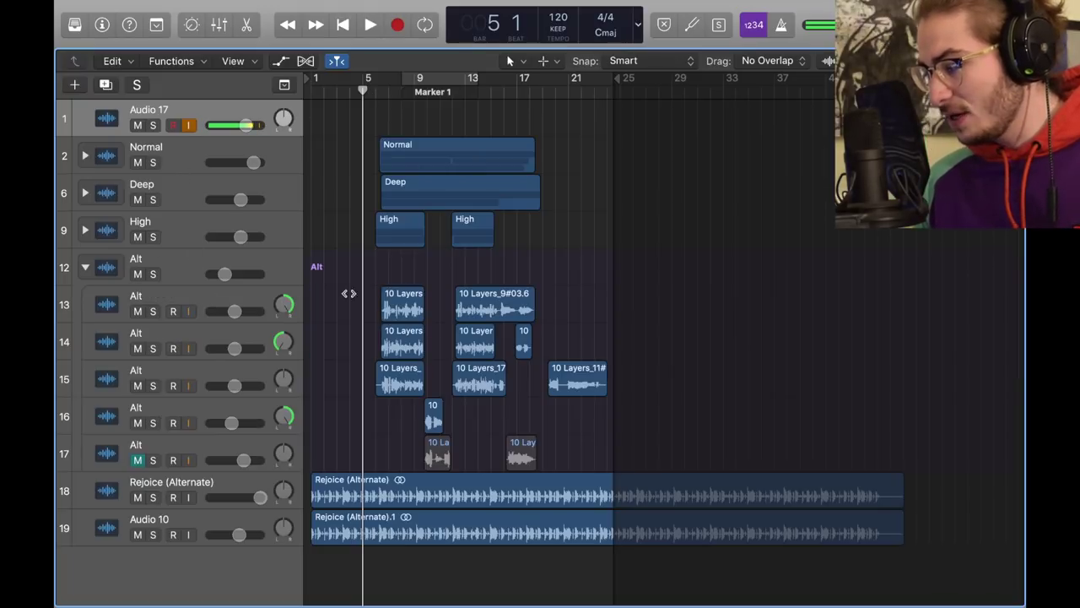
left_click(85, 268)
left_click(85, 155)
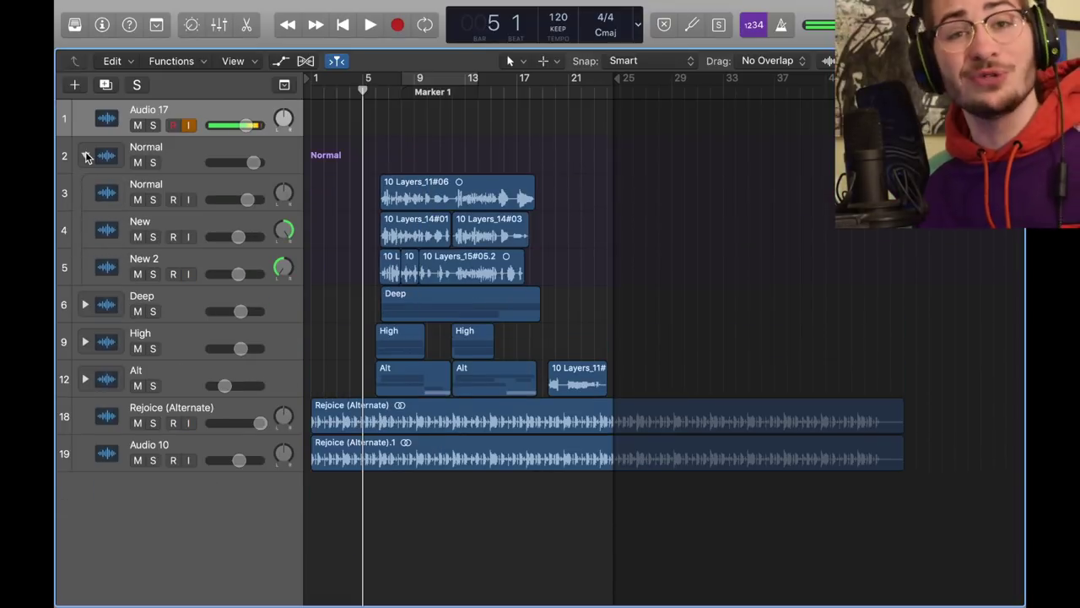
left_click(86, 155)
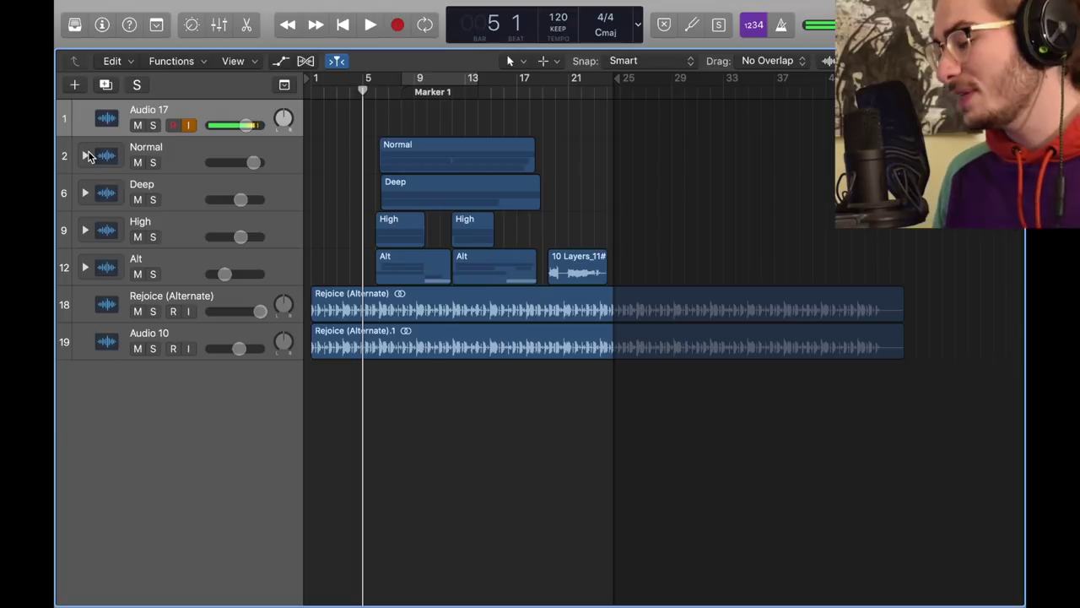
left_click(85, 155)
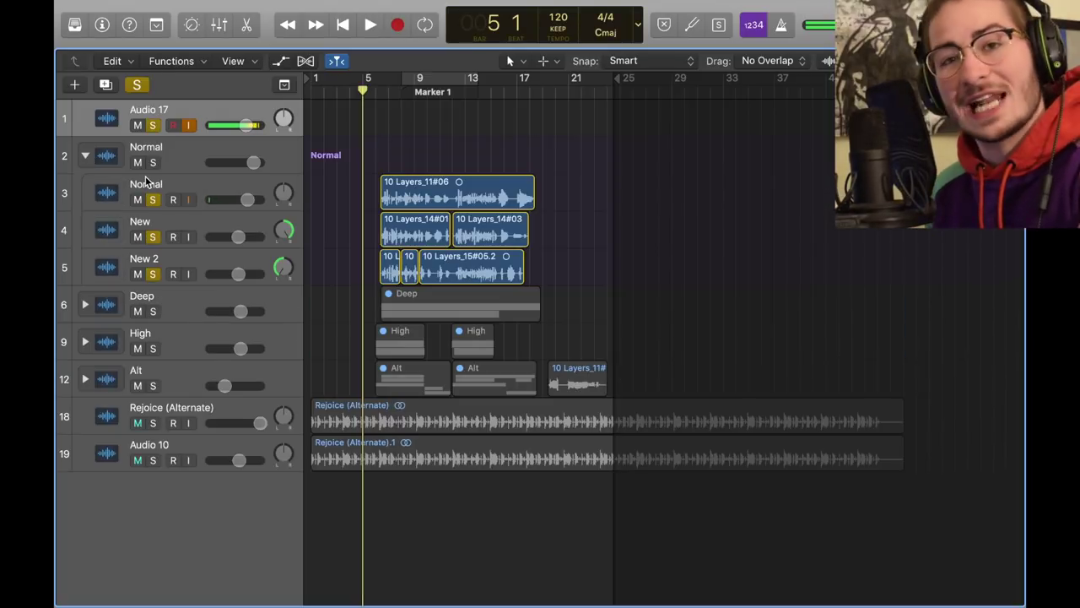
Step: Play from bar 7 while toggling solo on the New and New 2 layers
left_click(385, 94)
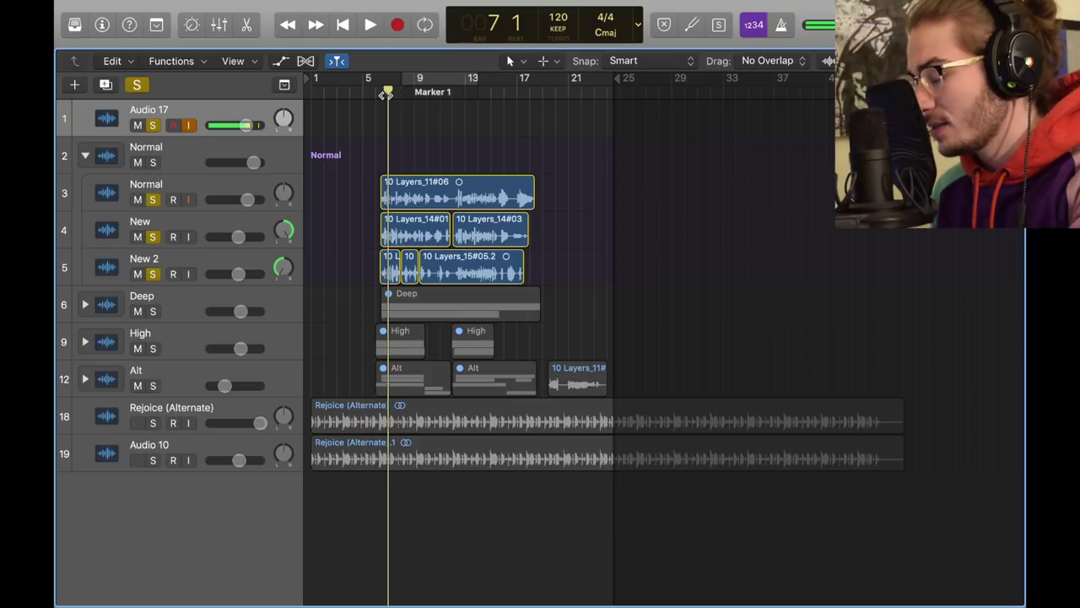
key("space")
left_click(153, 236)
left_click(153, 273)
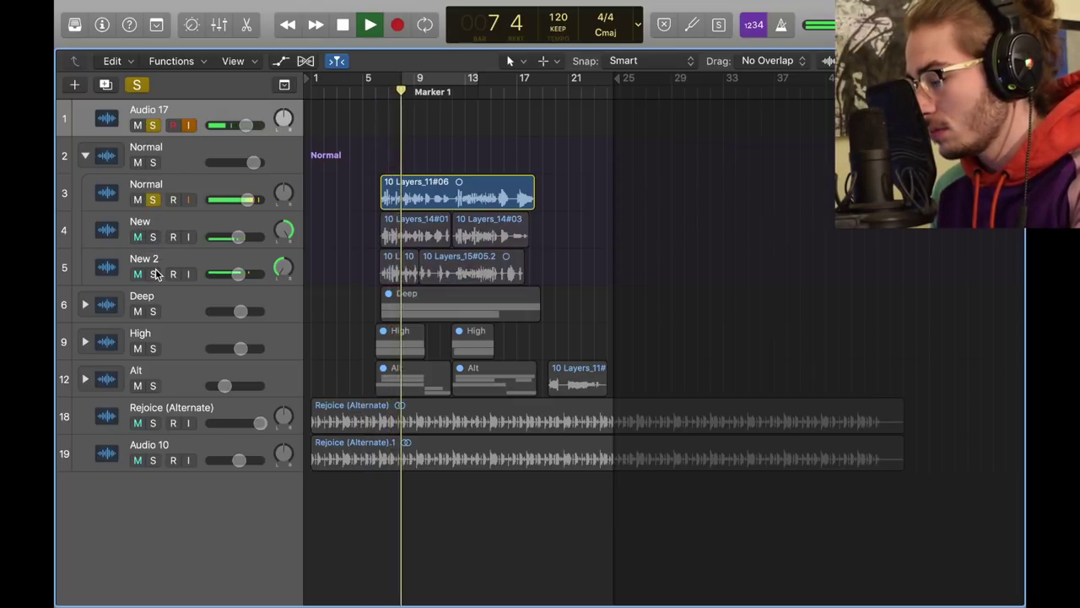
left_click(153, 236)
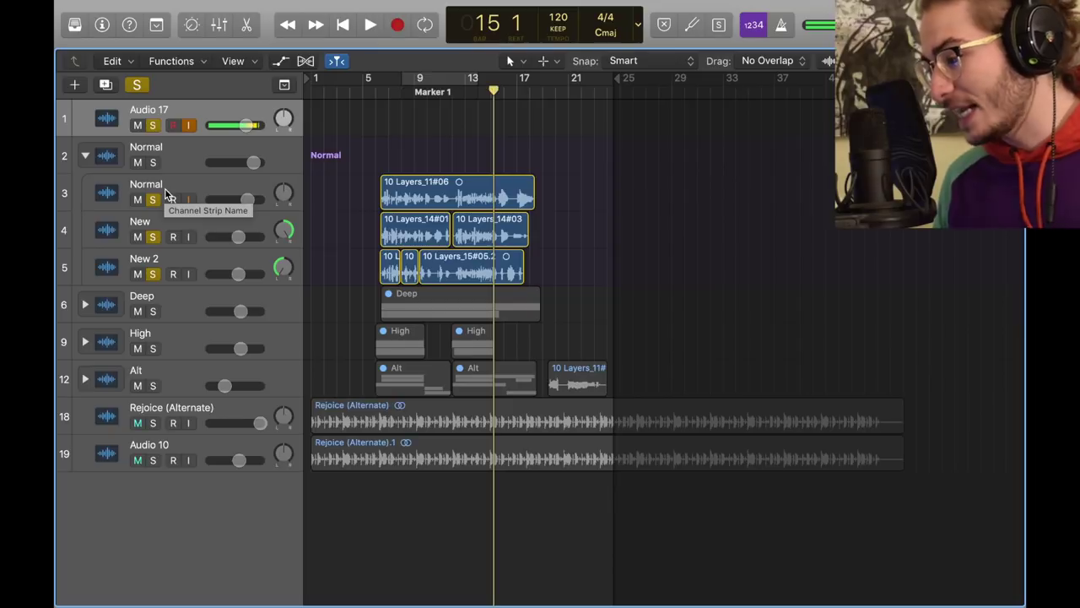
Step: Show the Mixer scrolled to each vocal's Audio FX chain and reverb sends
left_click(217, 25)
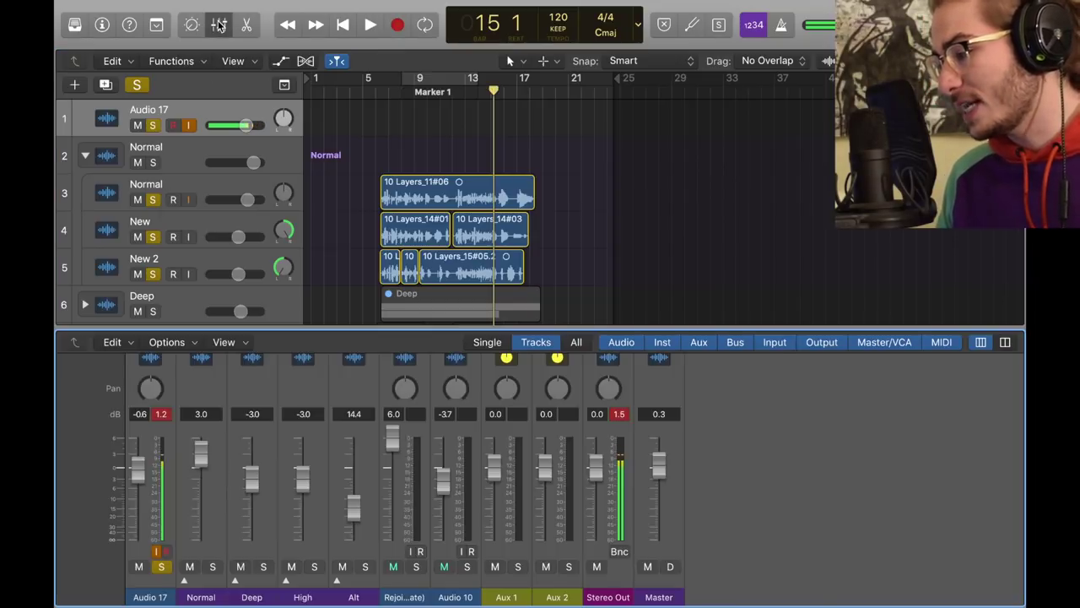
scroll(251, 446, "up", 5)
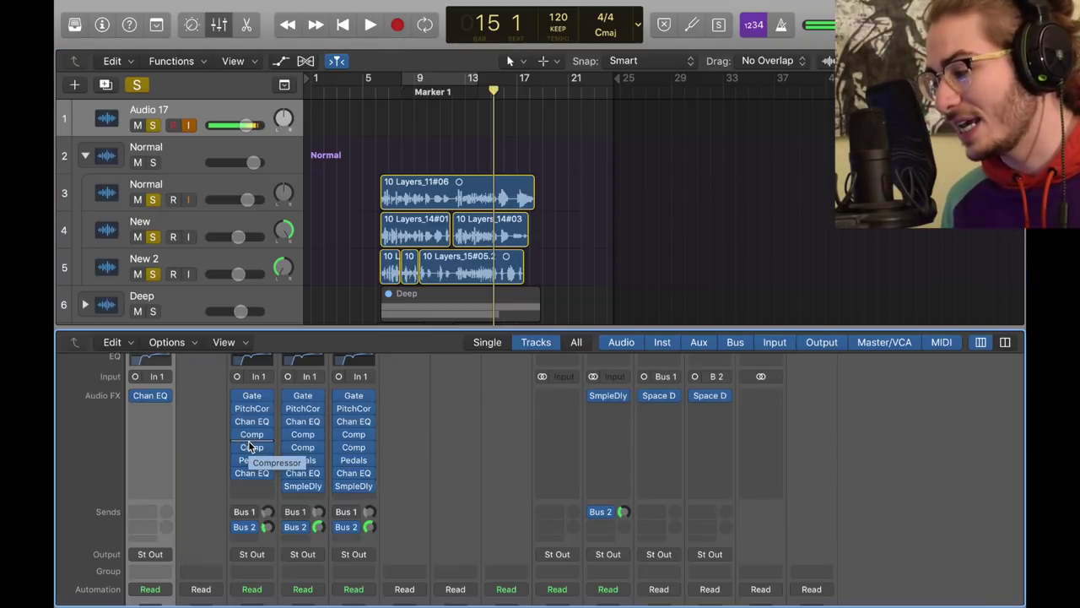
scroll(249, 446, "up", 1)
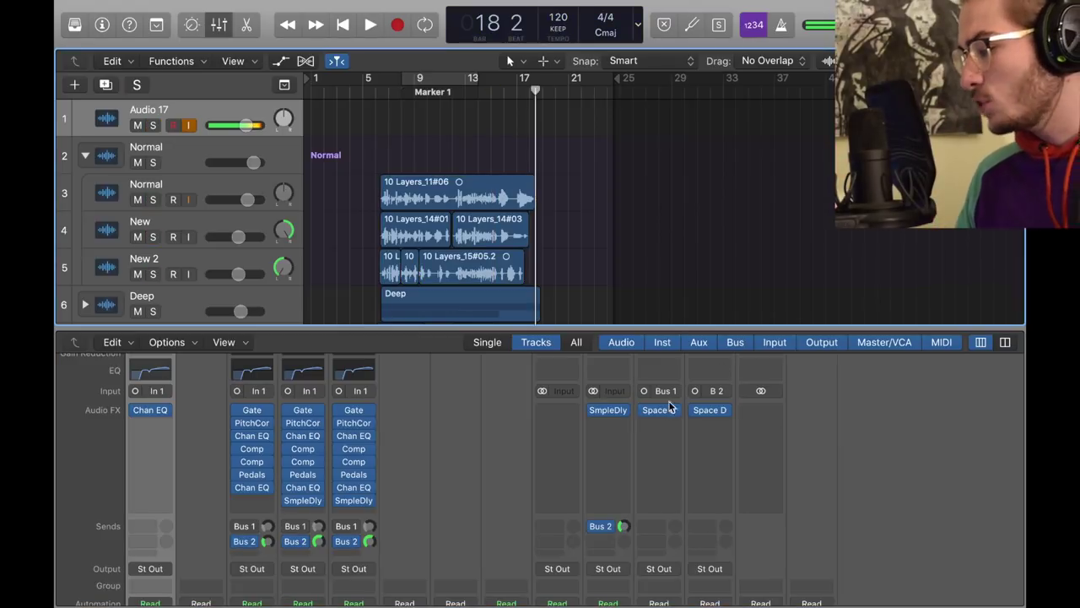
left_click_drag(661, 411, 660, 412)
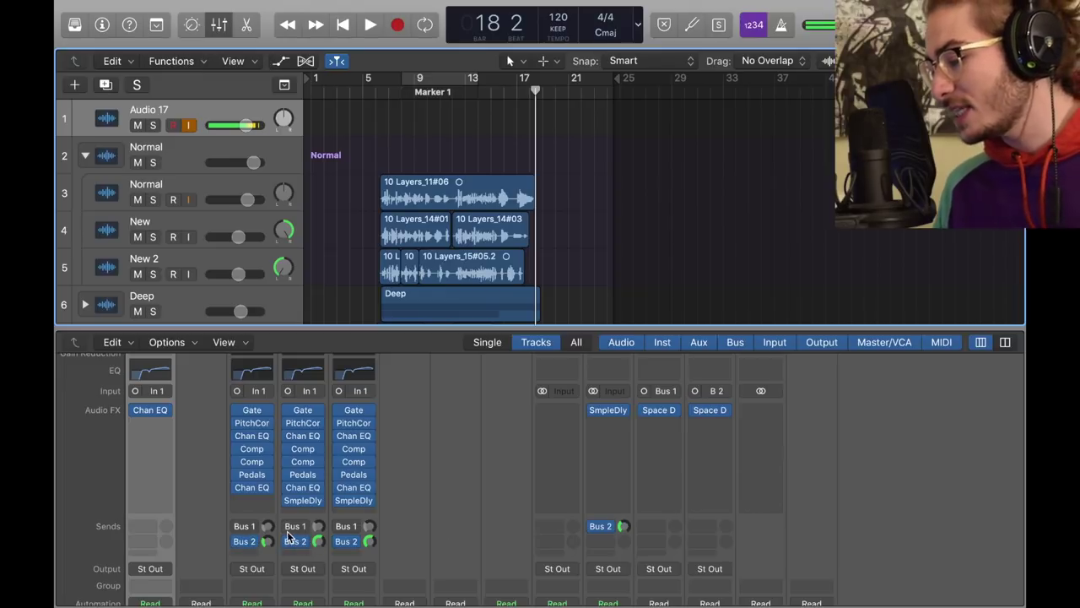
Step: Inspect Aux 2's Space Designer plate reverb presets, then re-solo Audio 17 and the Normal layers
left_click(723, 411)
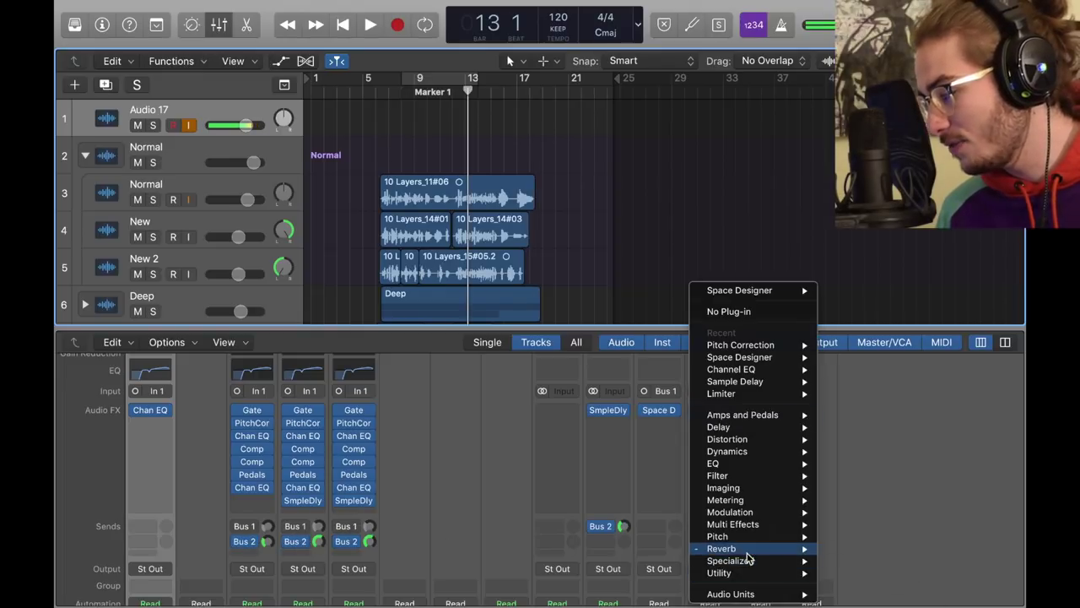
mouse_move(723, 549)
mouse_move(900, 598)
left_click(764, 601)
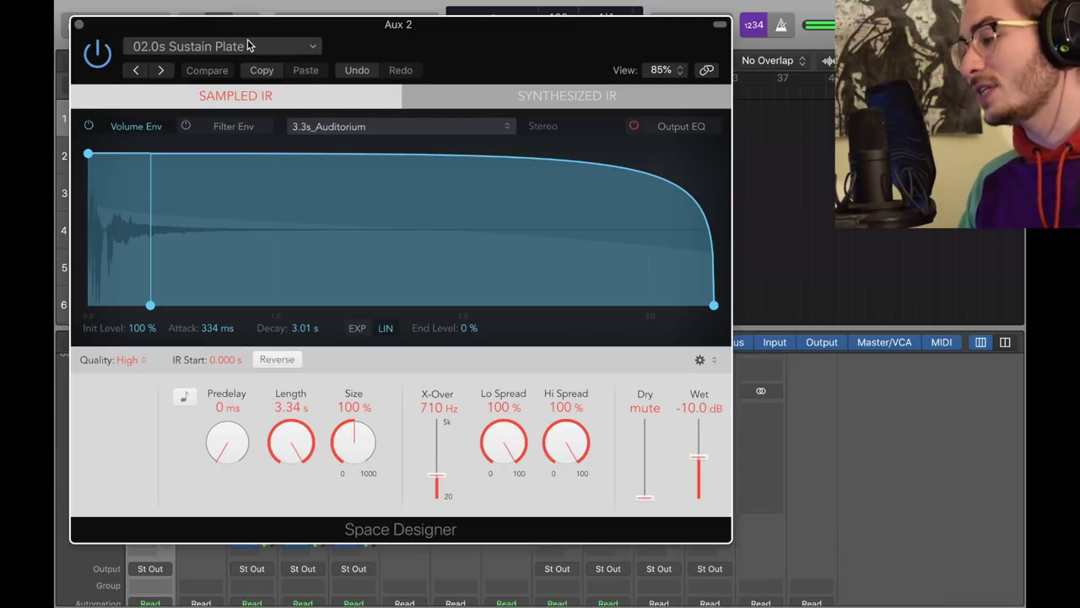
left_click(228, 47)
mouse_move(253, 418)
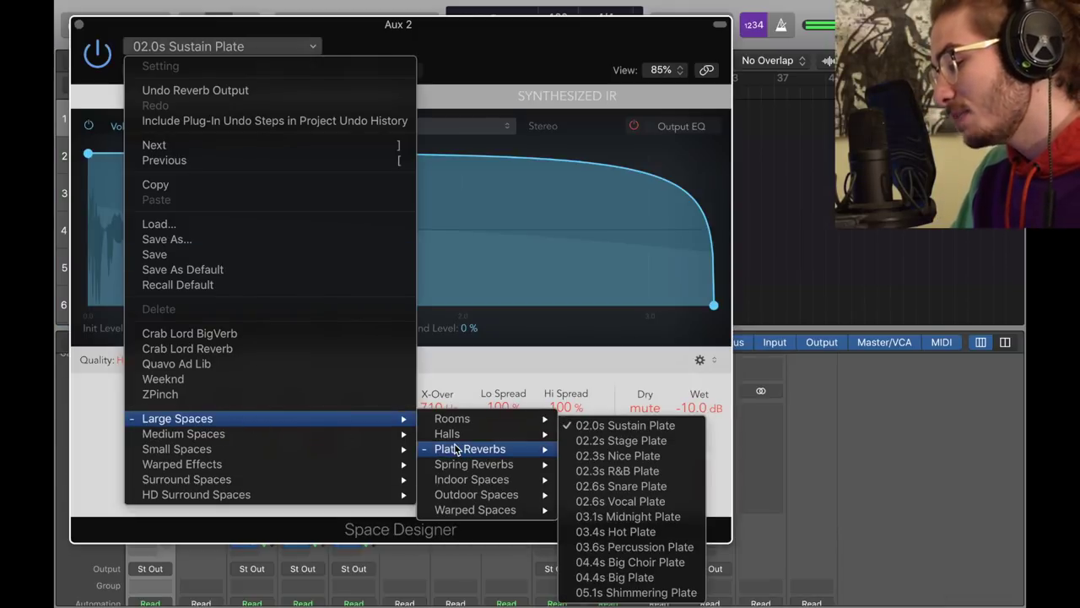
left_click(623, 374)
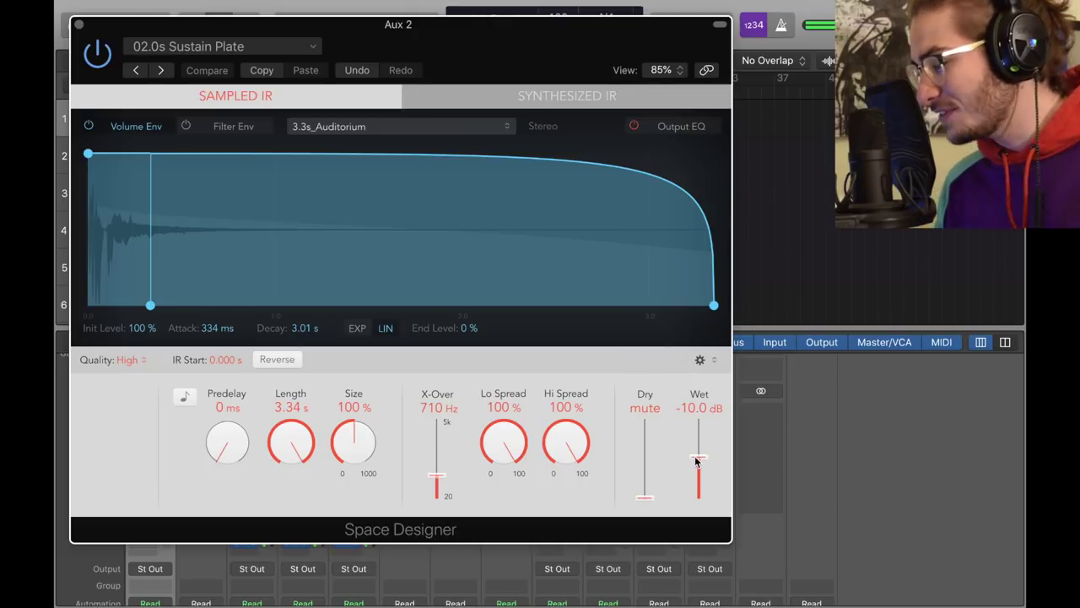
key("super+w")
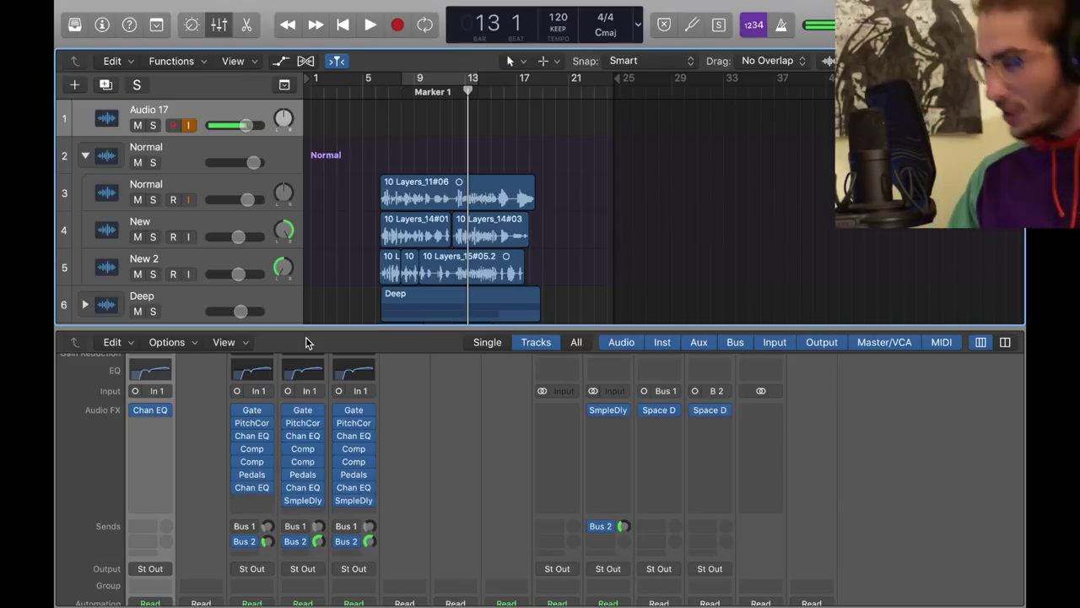
key("s")
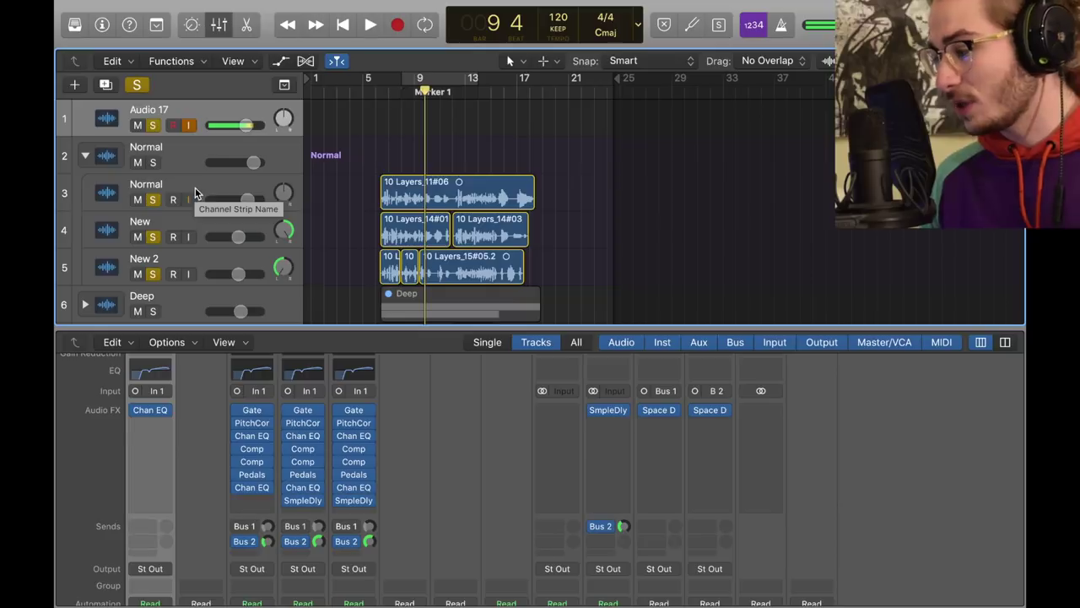
left_click(195, 188)
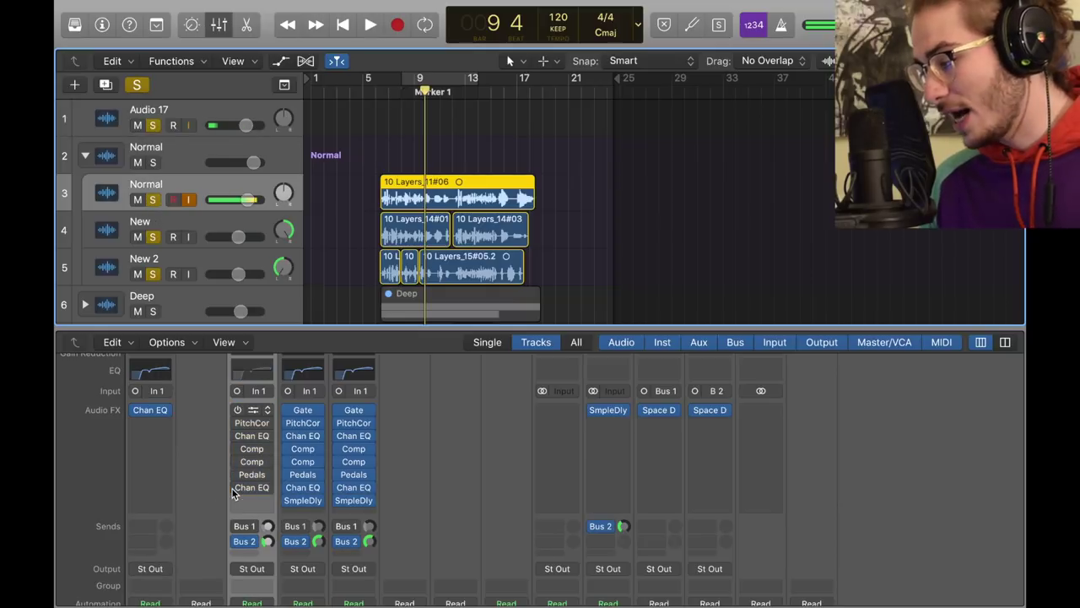
left_click(253, 409)
mouse_move(284, 468)
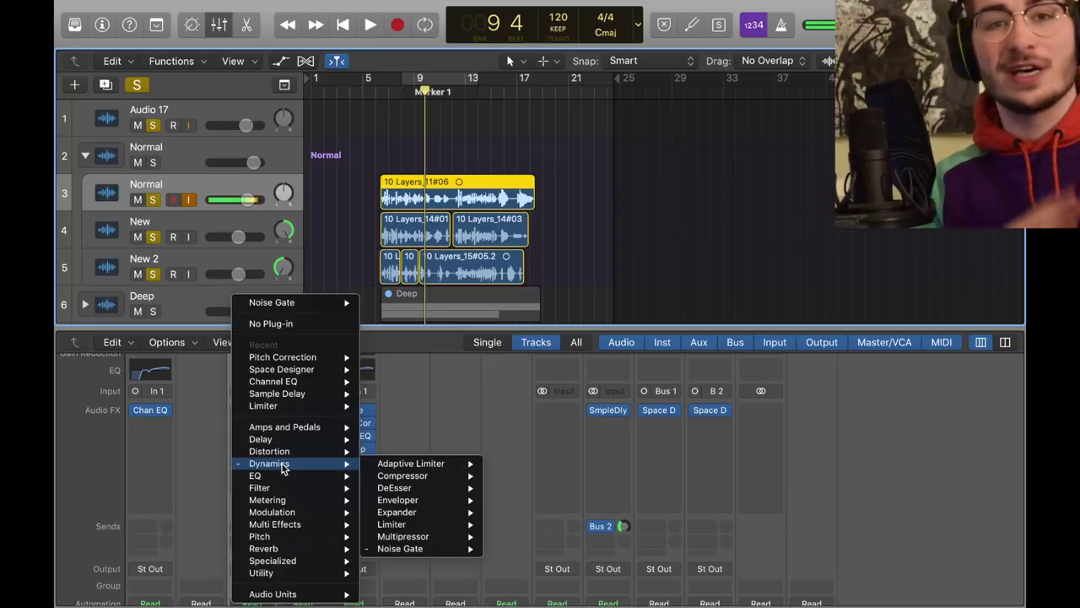
mouse_move(369, 553)
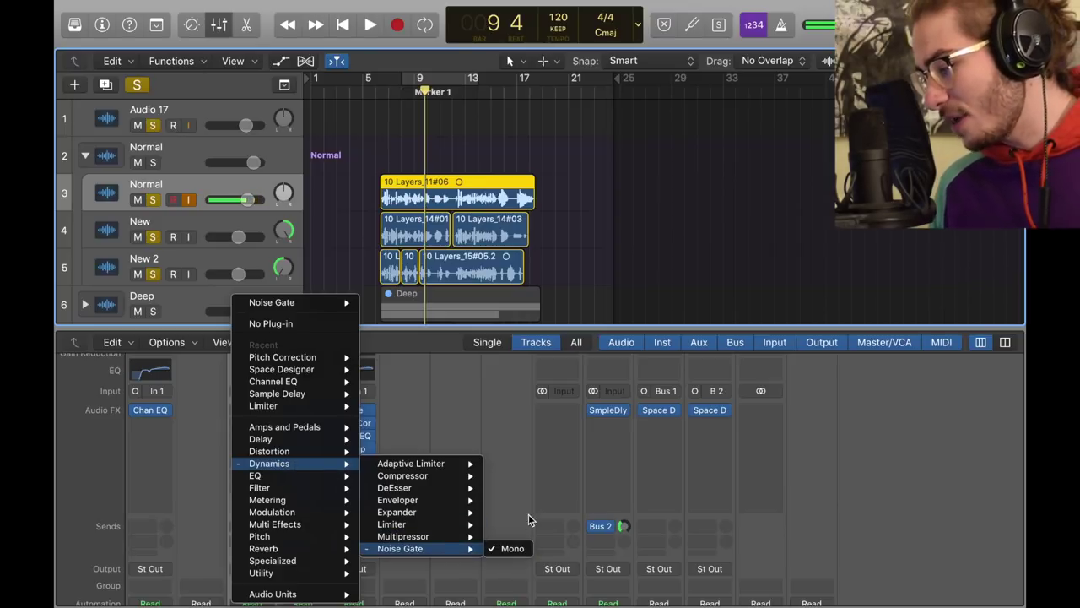
left_click(512, 547)
left_click(157, 49)
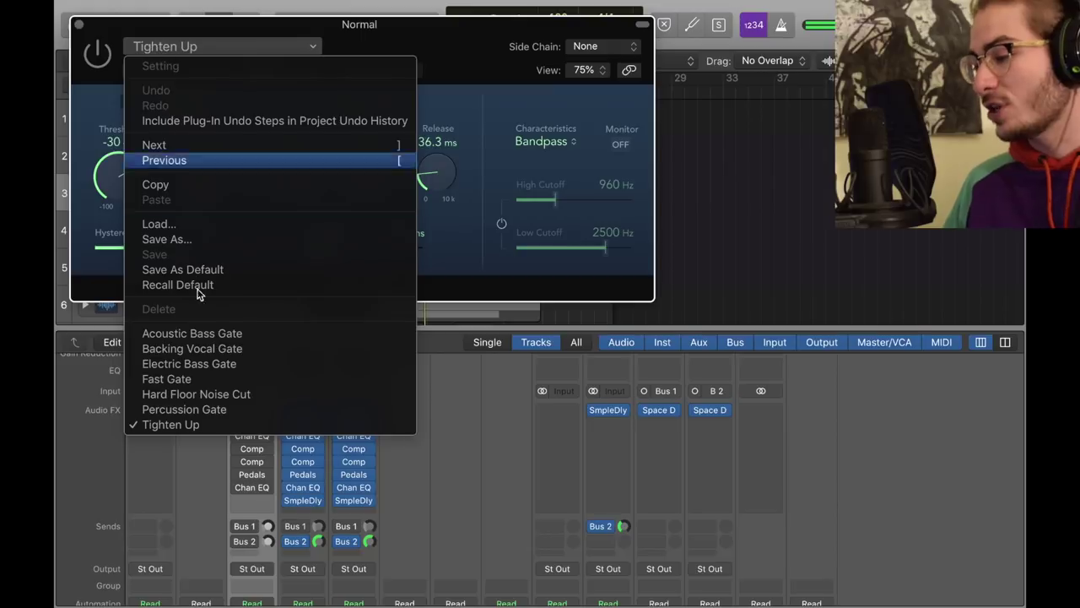
left_click(510, 61)
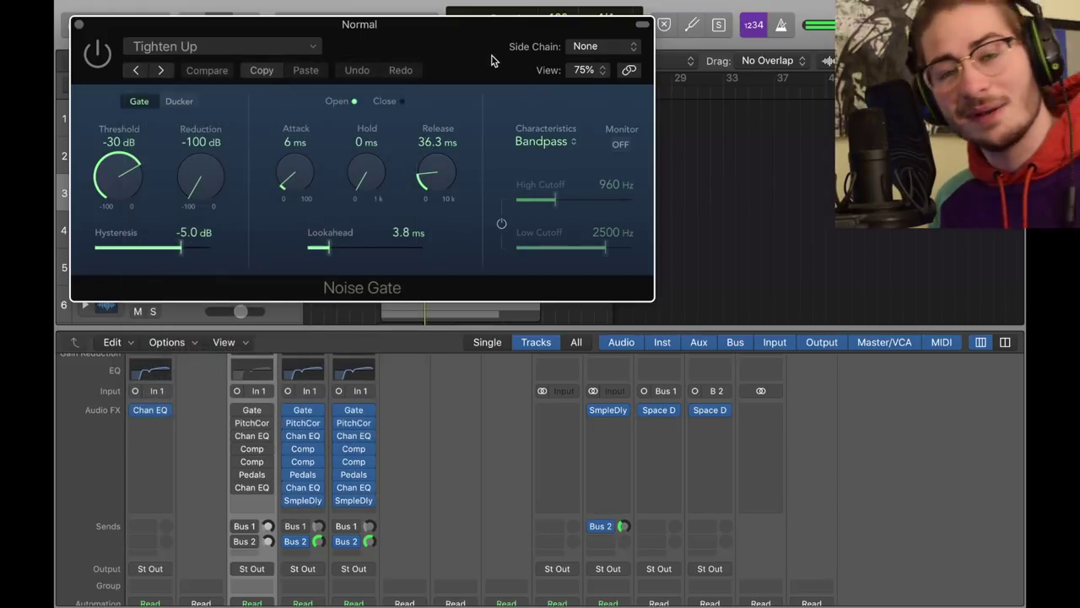
left_click(80, 24)
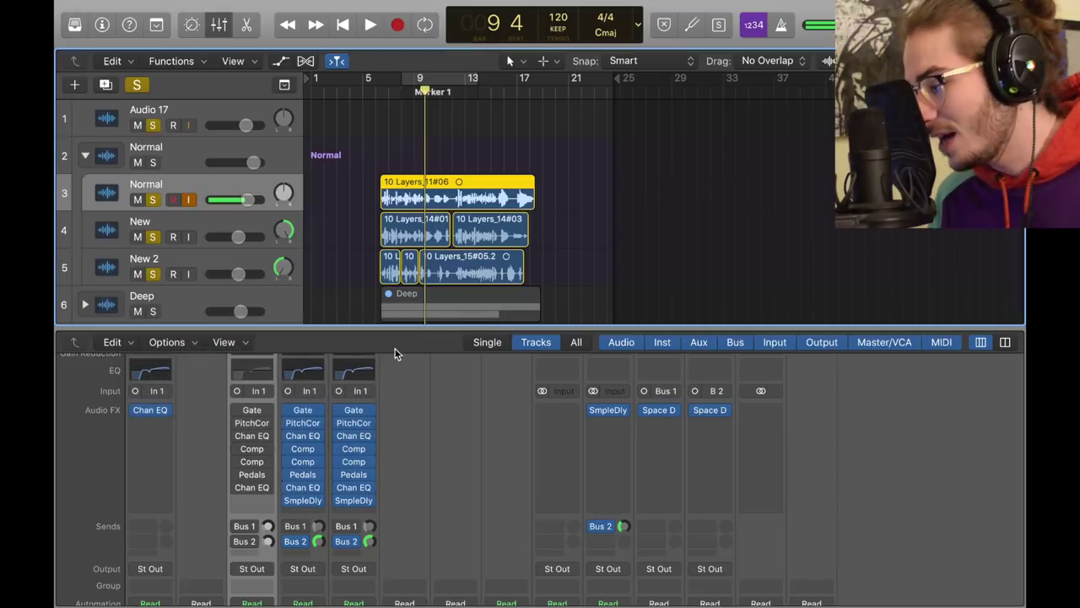
left_click(268, 423)
left_click(250, 428)
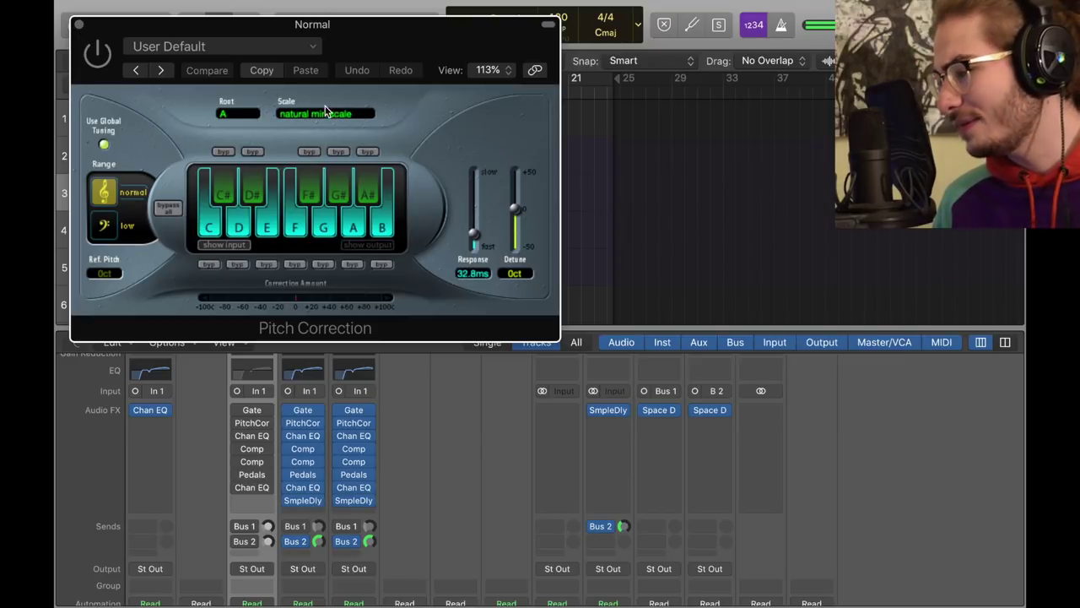
left_click(79, 23)
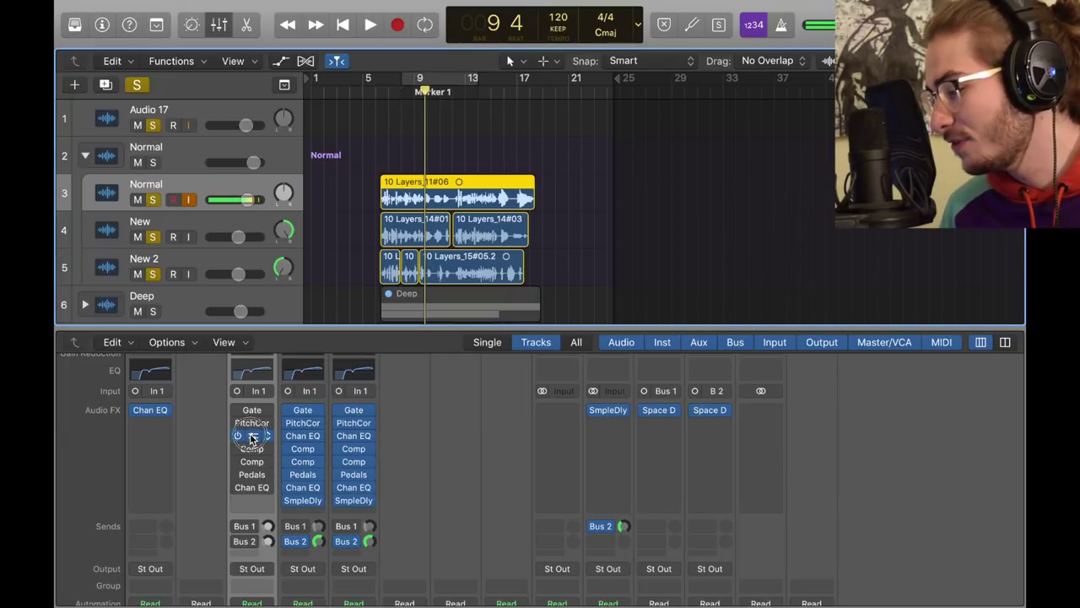
Step: Review the Normal layer's Channel EQ (134 Hz high-pass, −9 dB at 510 Hz) and re-enable the first compressor
left_click(249, 435)
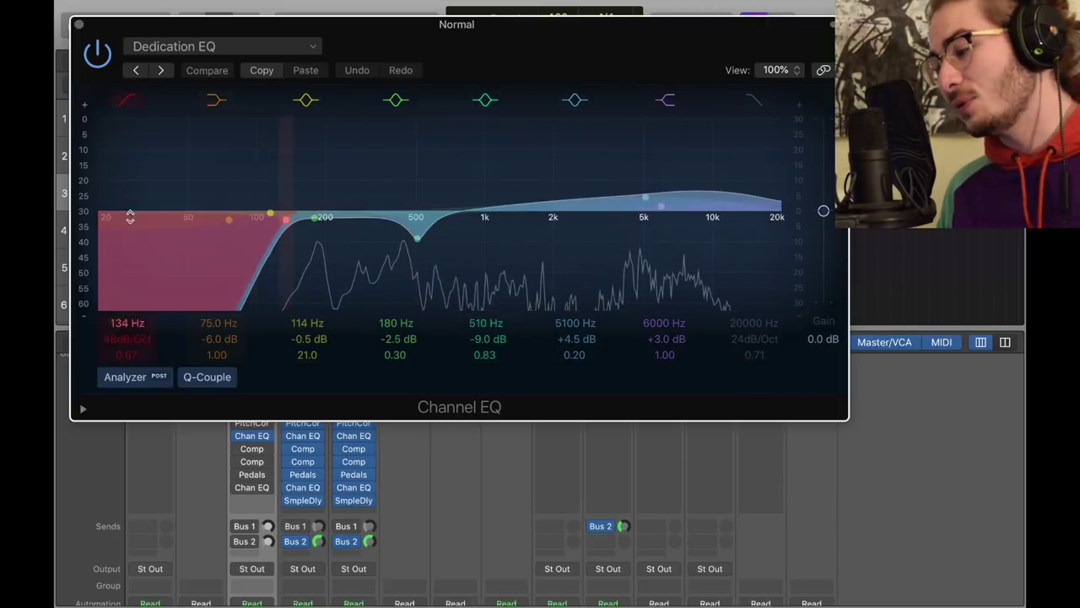
left_click(79, 24)
left_click(237, 448)
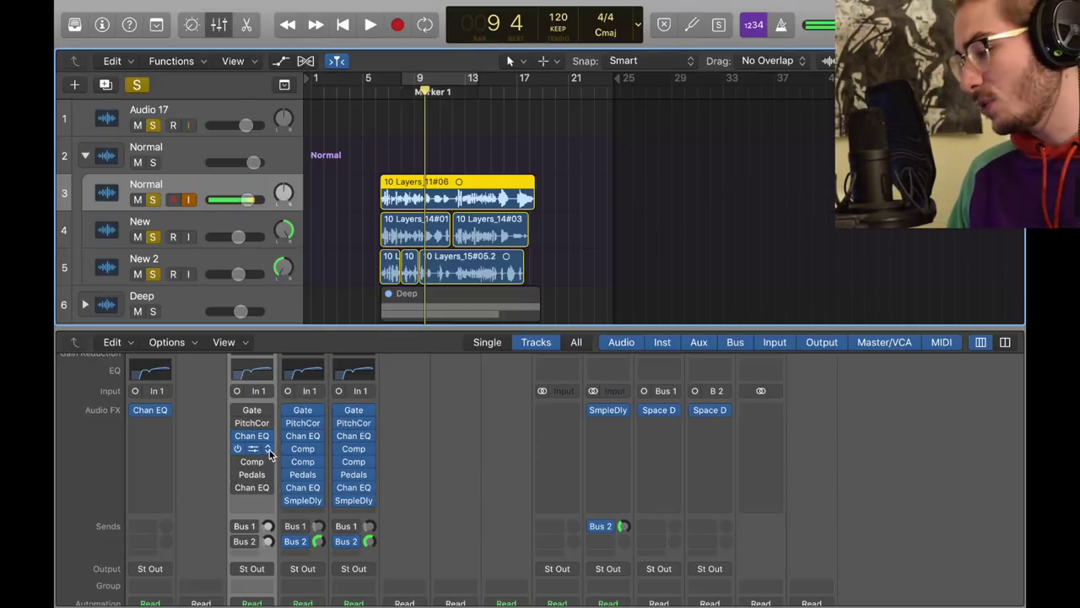
Step: Set the first compressor to Vintage FET and the second to Vintage Opto at -13.5 dB threshold
left_click(269, 451)
mouse_move(403, 475)
left_click(509, 477)
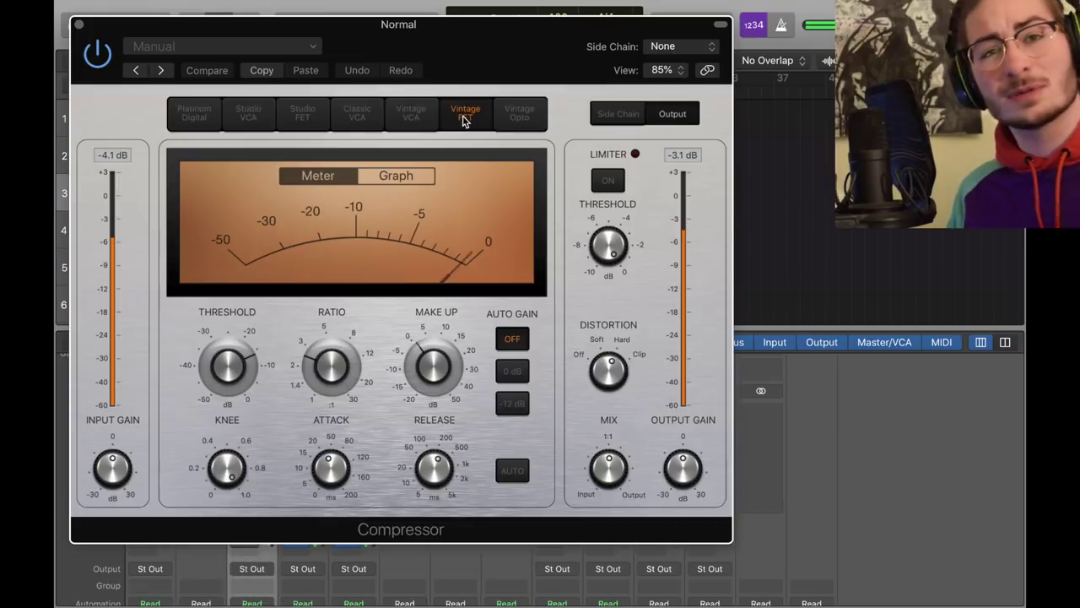
left_click(464, 114)
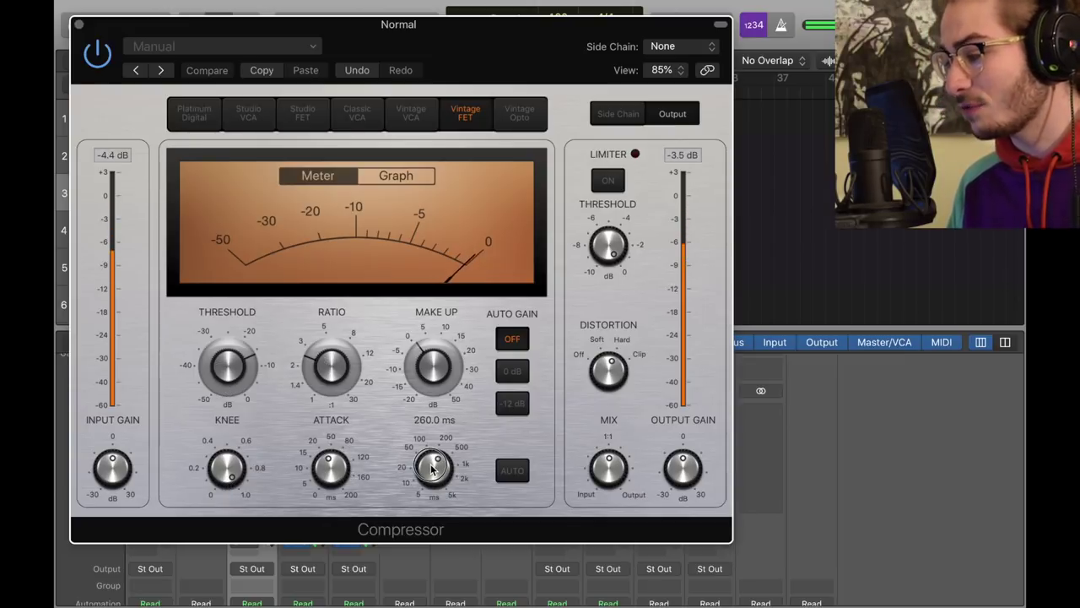
key("super+w")
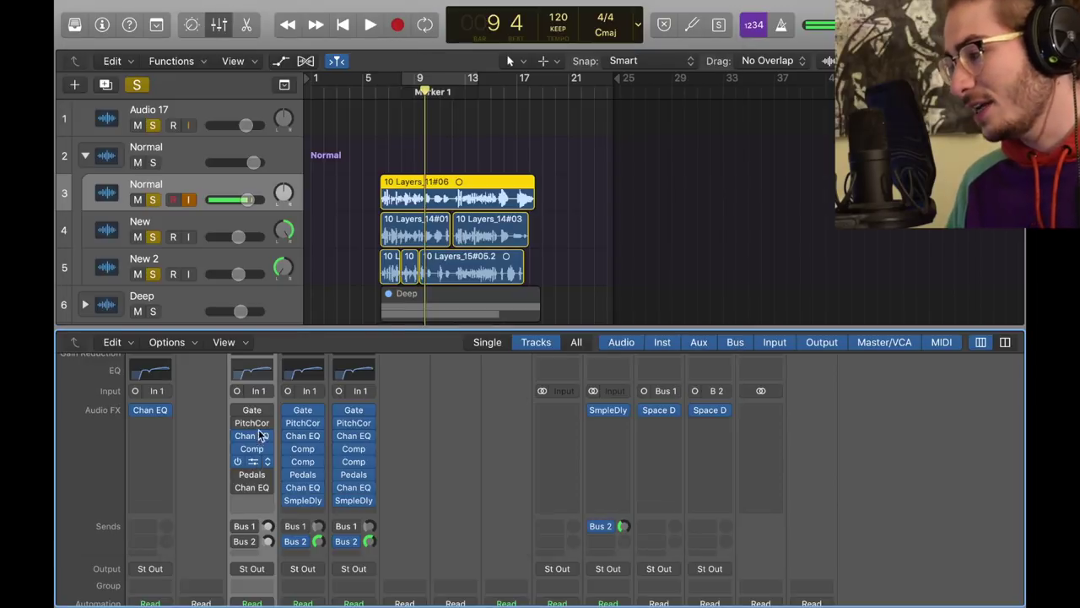
left_click(259, 434)
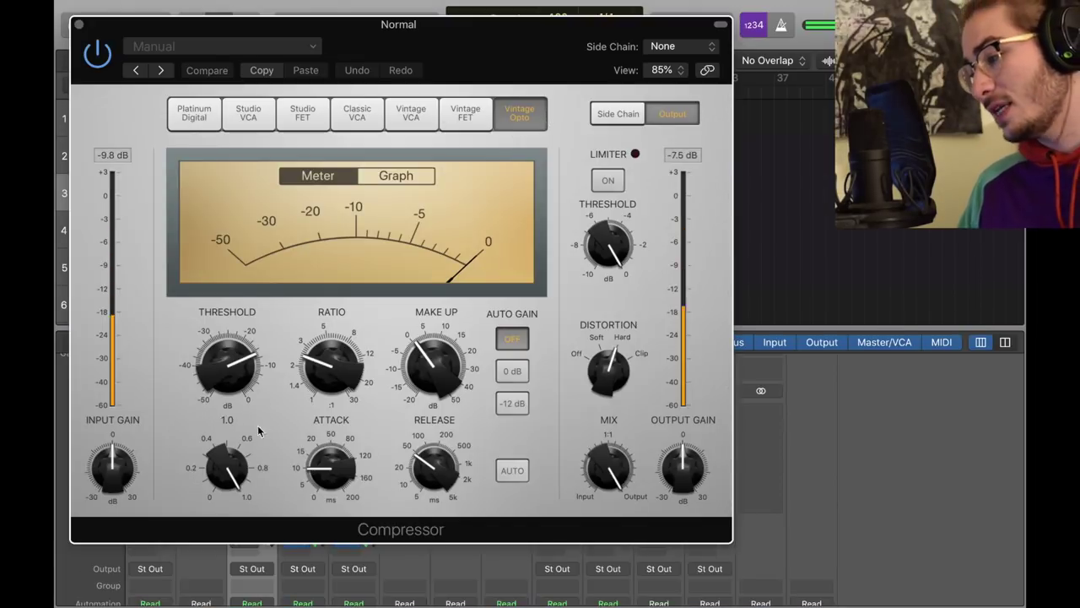
left_click_drag(235, 378, 242, 366)
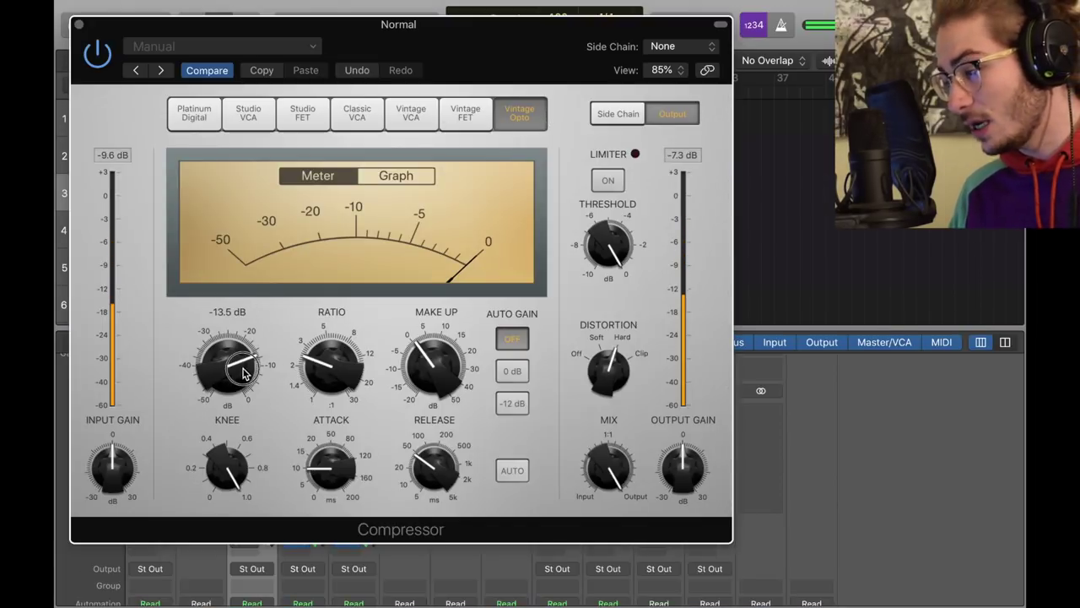
Step: Insert a mono Pedalboard with two Squash Compressor pedals after the compressors
mouse_move(232, 471)
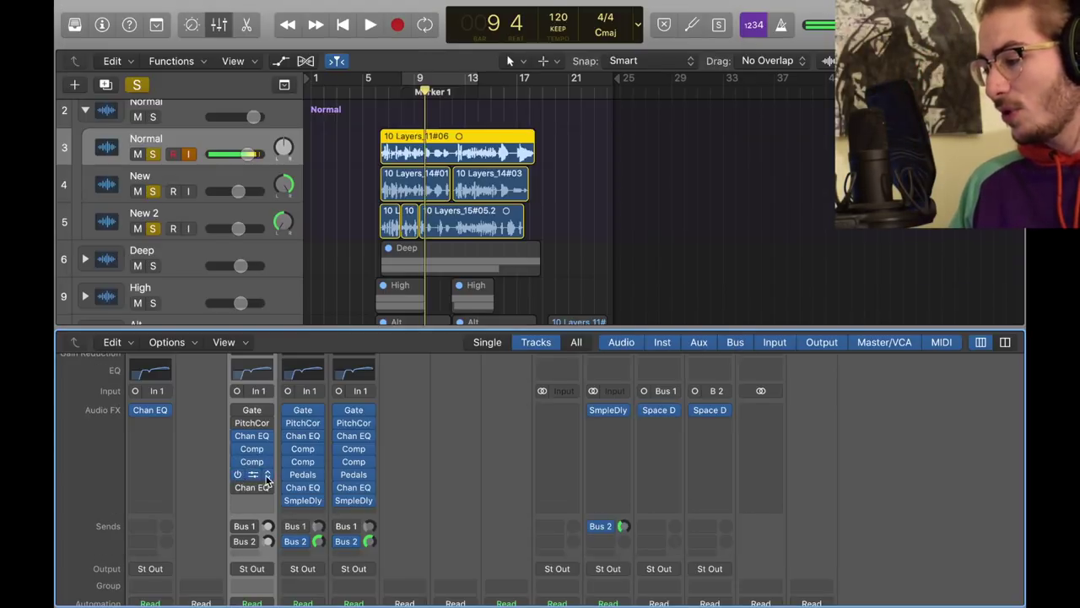
left_click(243, 474)
mouse_move(272, 430)
mouse_move(441, 454)
left_click(517, 451)
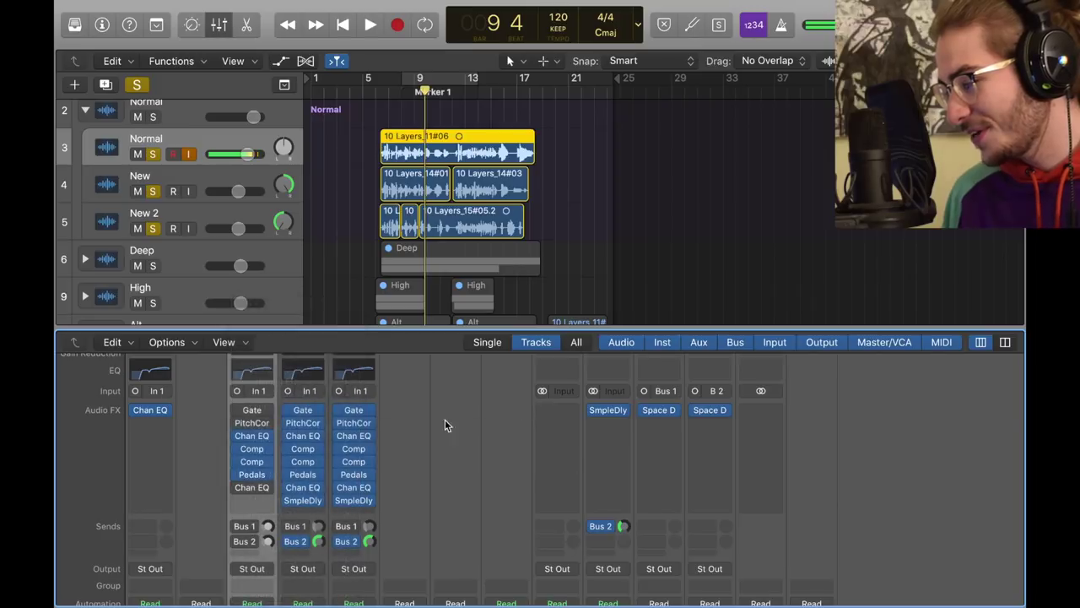
mouse_move(250, 194)
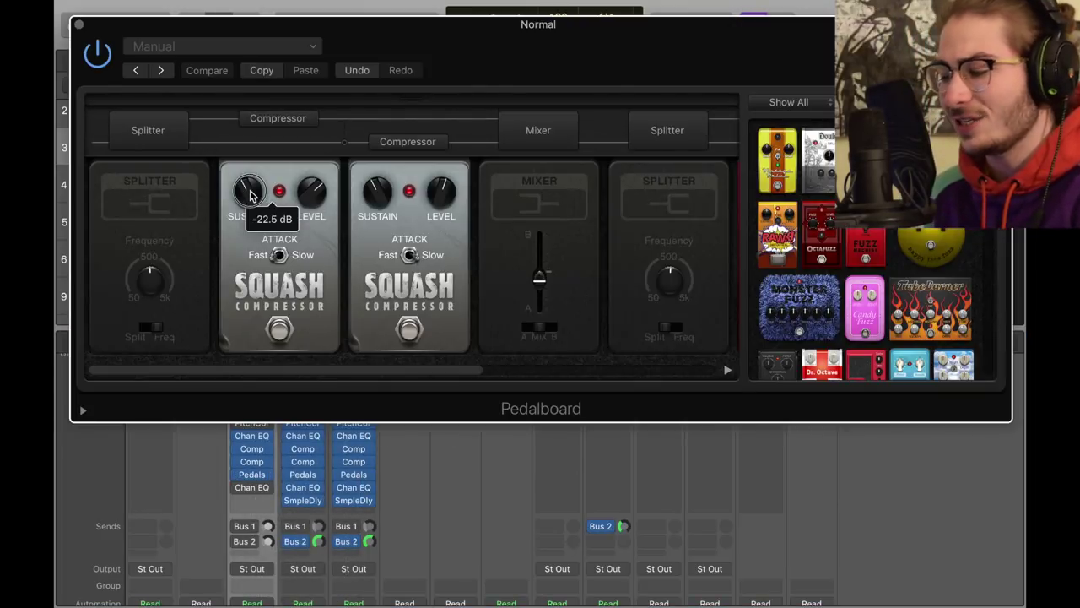
Step: Check the bottom Channel EQ's +4.5 dB high-shelf boost at 5000 Hz
left_click(79, 26)
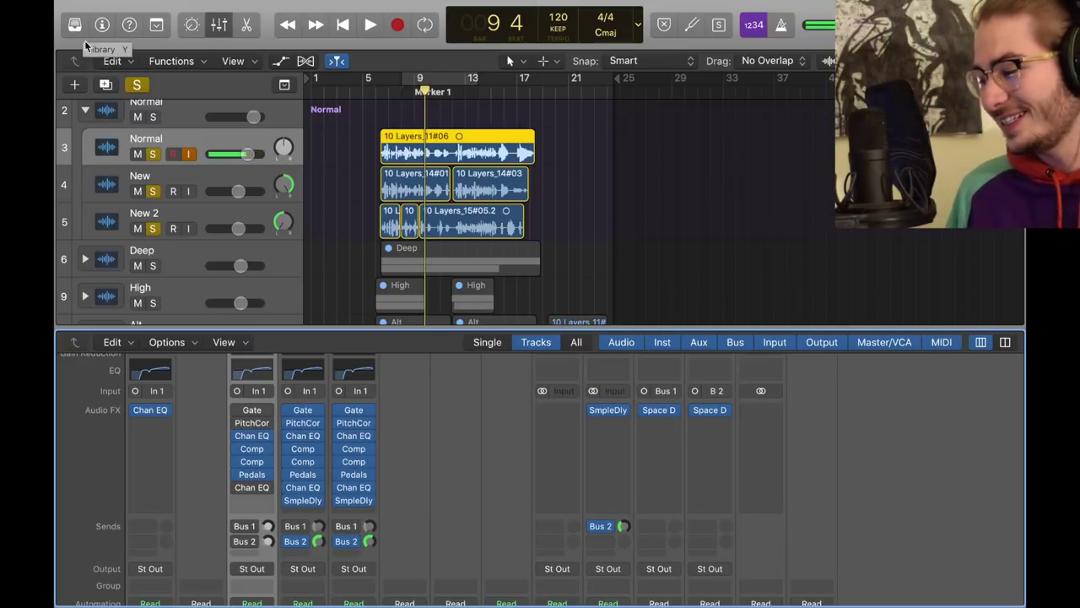
mouse_move(240, 487)
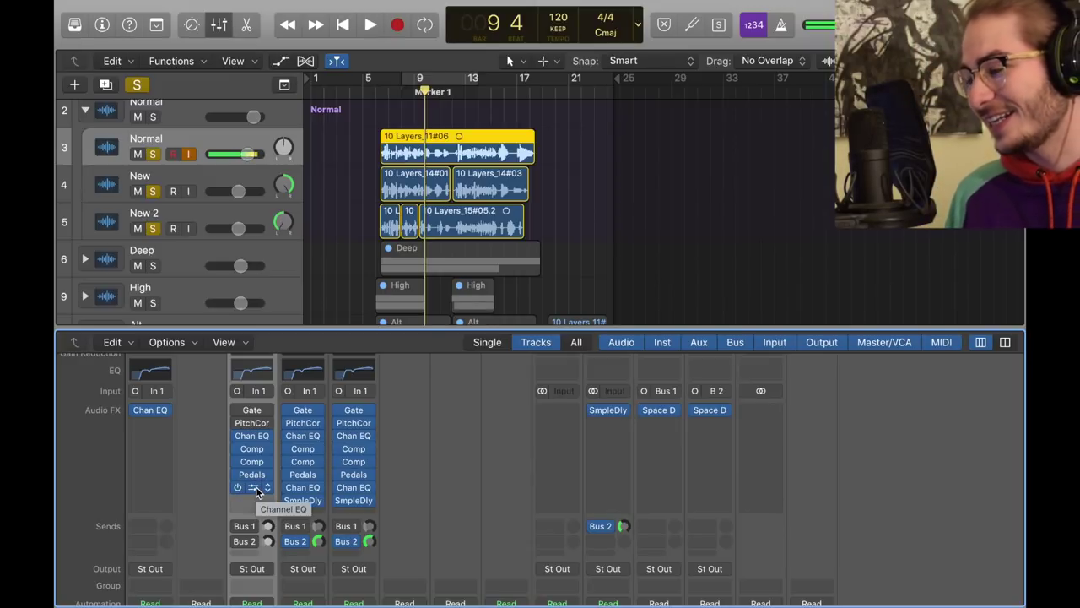
left_click(256, 488)
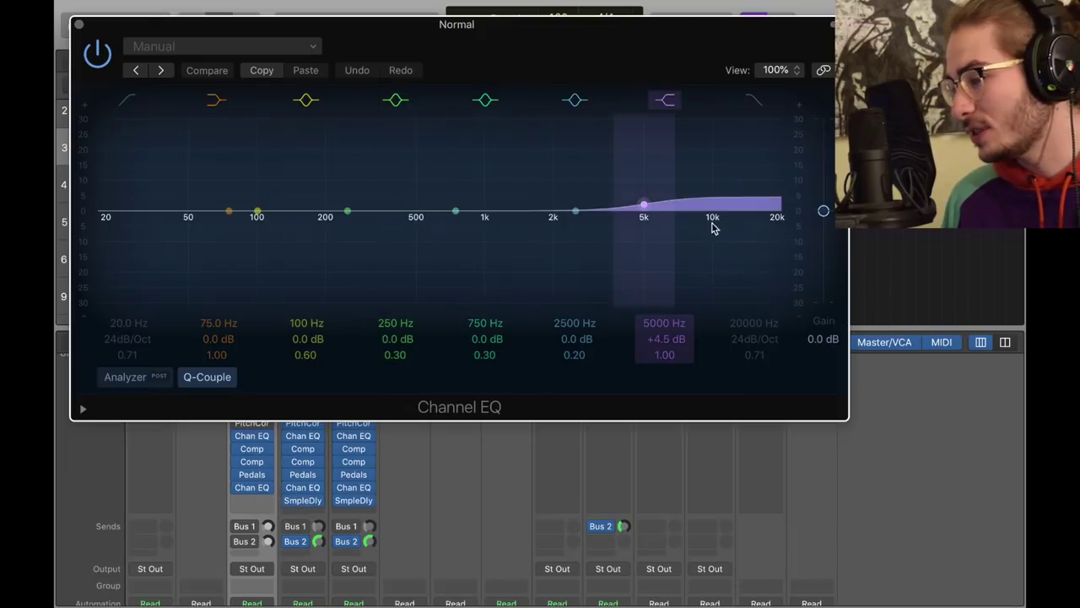
left_click(78, 24)
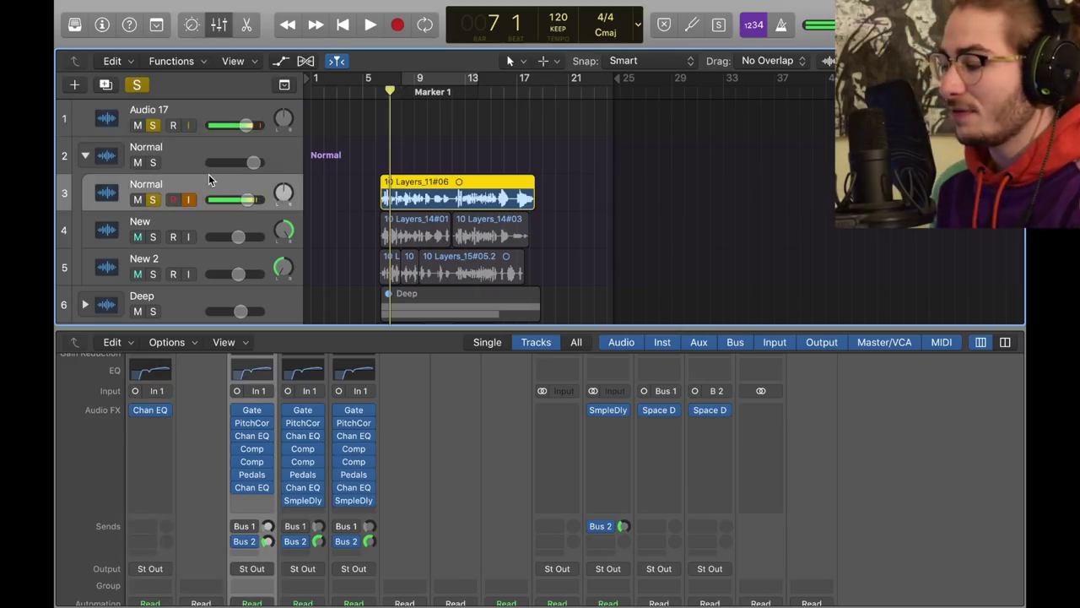
Step: Solo the New layer, pan it to +63, and pan New 2 to the left
left_click(284, 193)
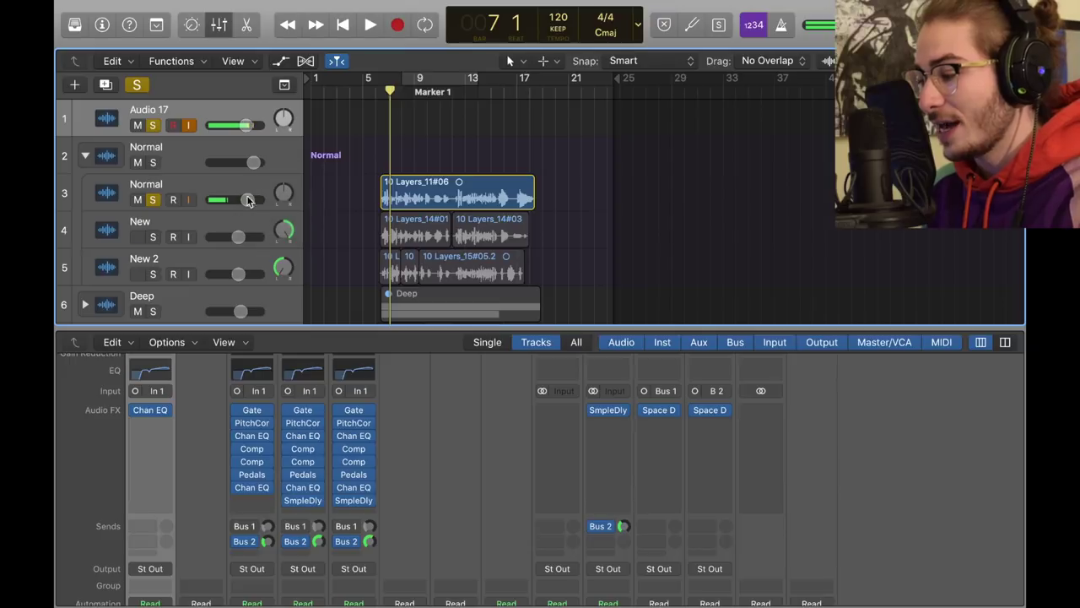
left_click(152, 237)
left_click(189, 237)
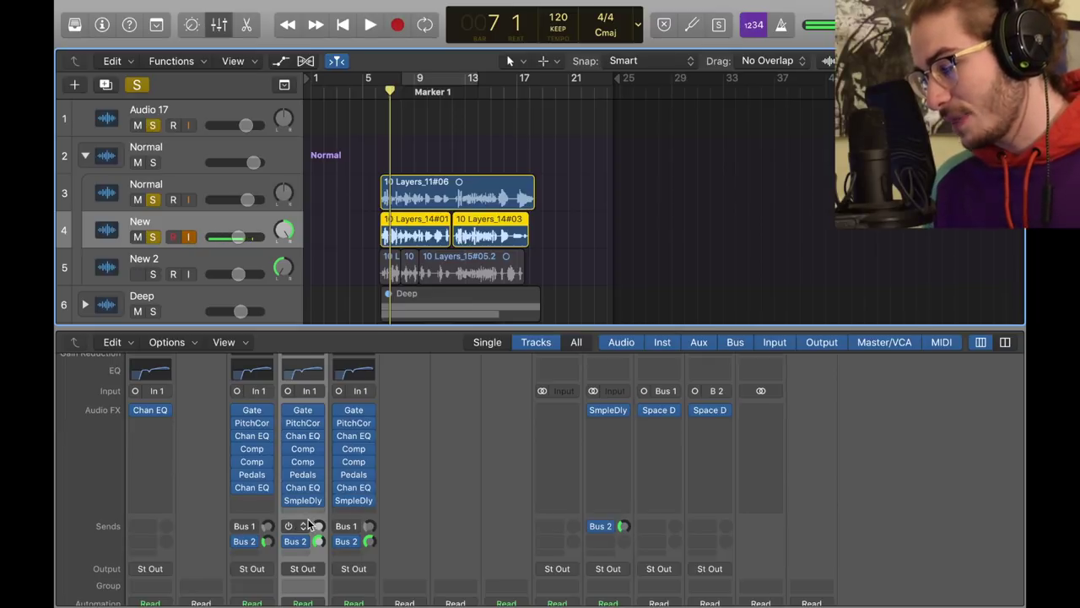
key("Up")
key("Up")
key("Up")
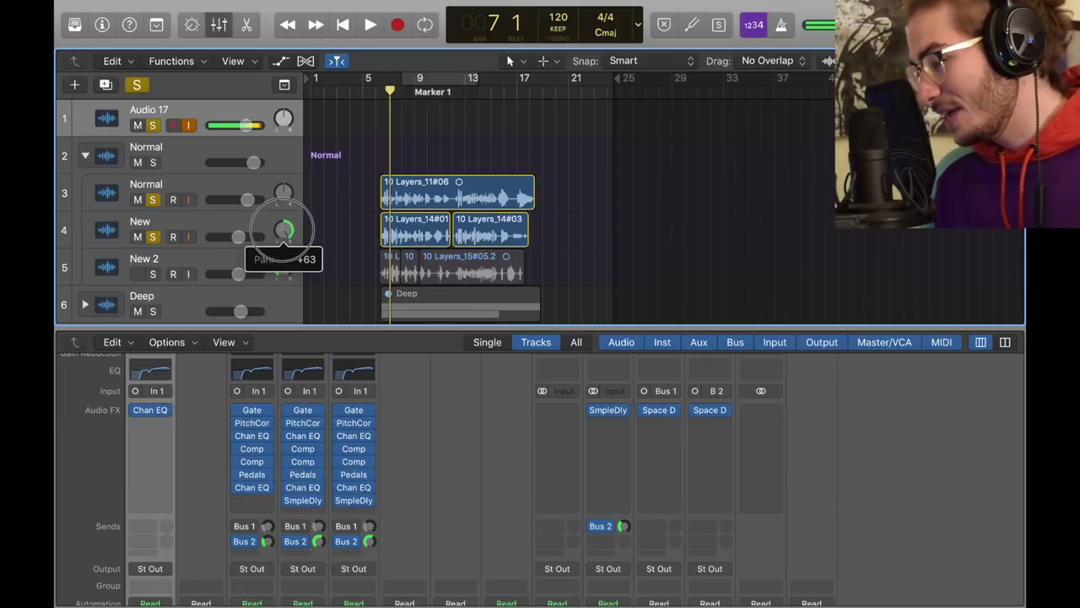
left_click_drag(278, 241, 285, 230)
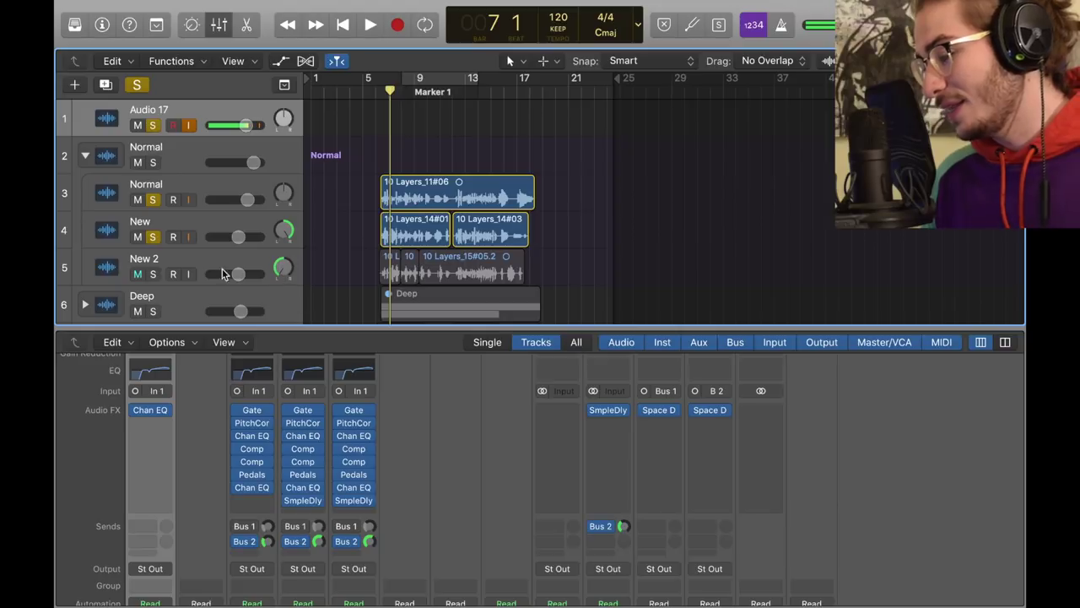
left_click_drag(282, 270, 281, 275)
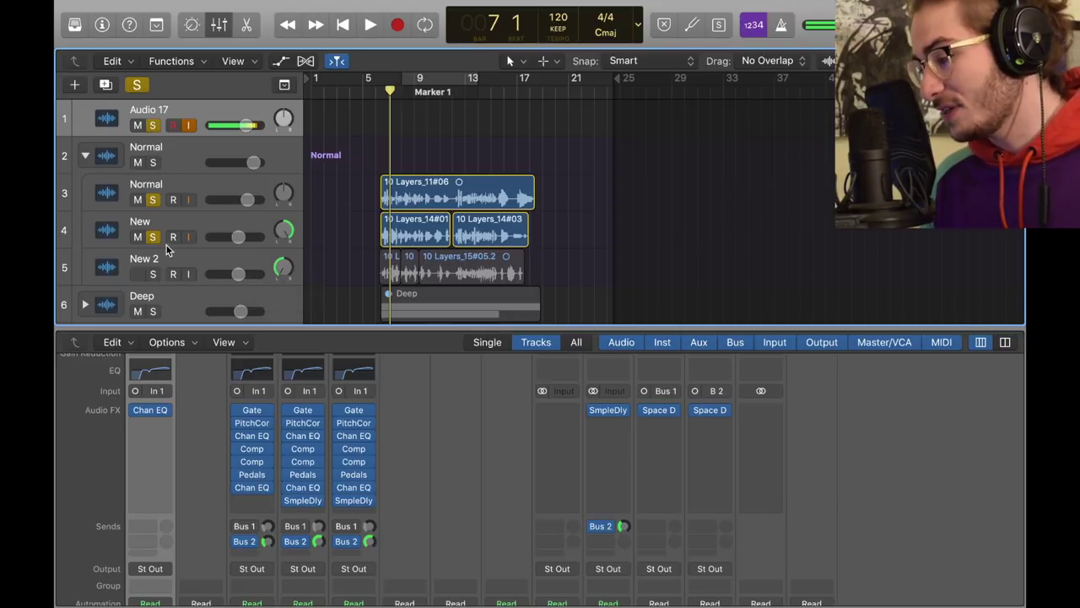
Step: Solo New 2, unsolo Normal, and play both panned layers together
left_click(153, 274)
left_click(152, 199)
key("space")
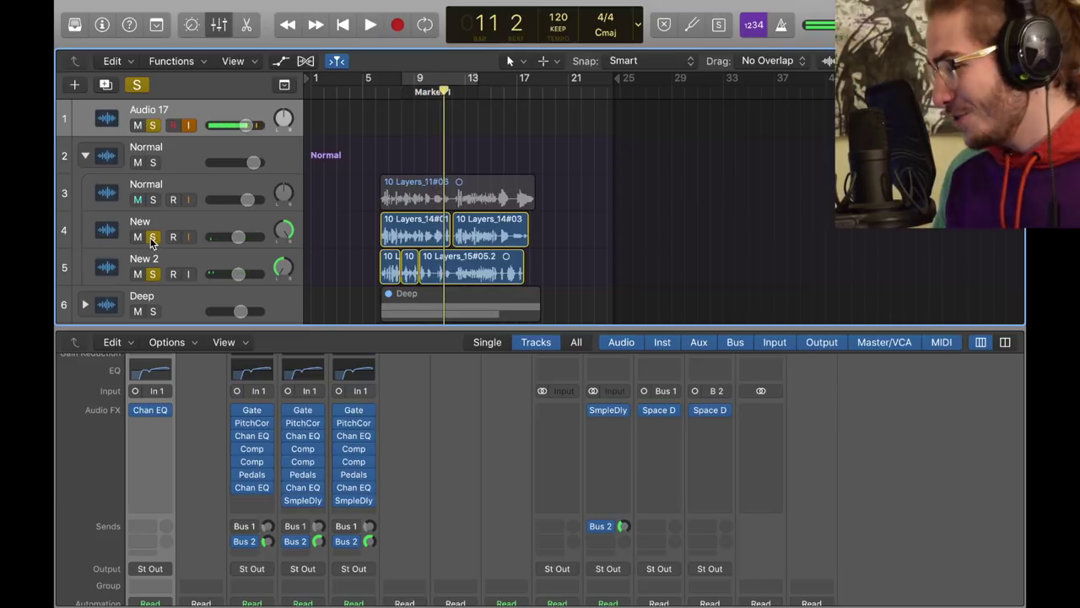
Step: Add a mono-to-stereo Sample Delay on New (909 samples right) and check New 2's (847 samples left)
left_click(152, 274)
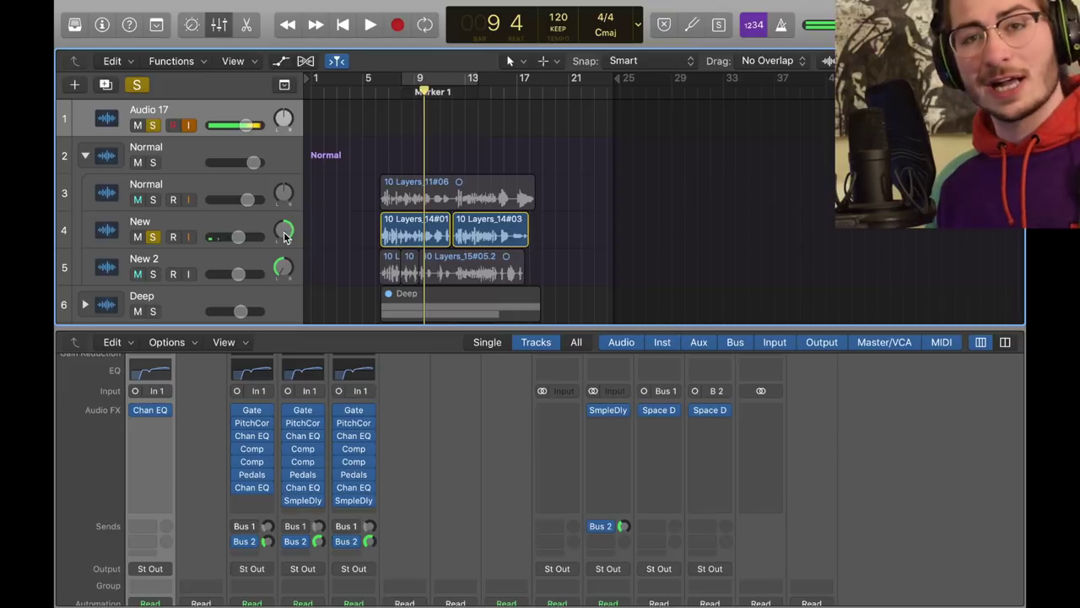
left_click(312, 500)
mouse_move(337, 428)
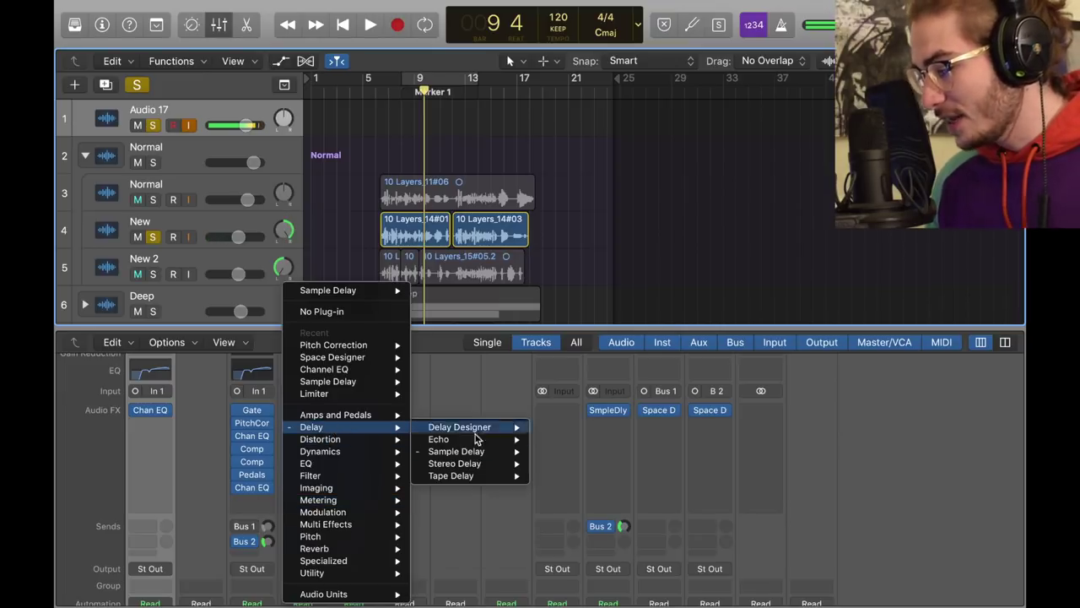
mouse_move(472, 452)
left_click(560, 463)
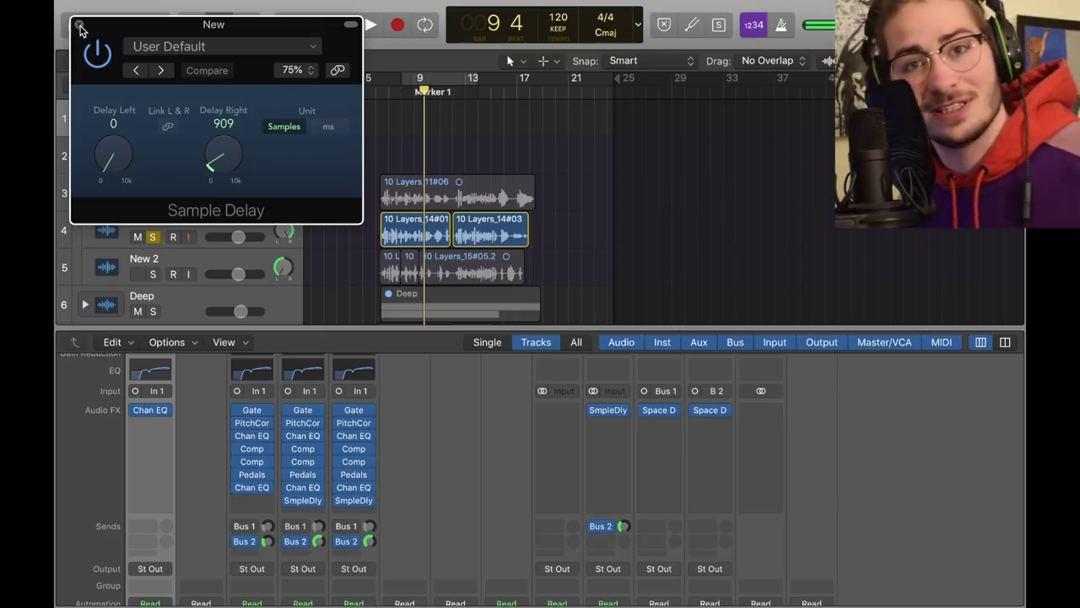
left_click(79, 25)
left_click(354, 500)
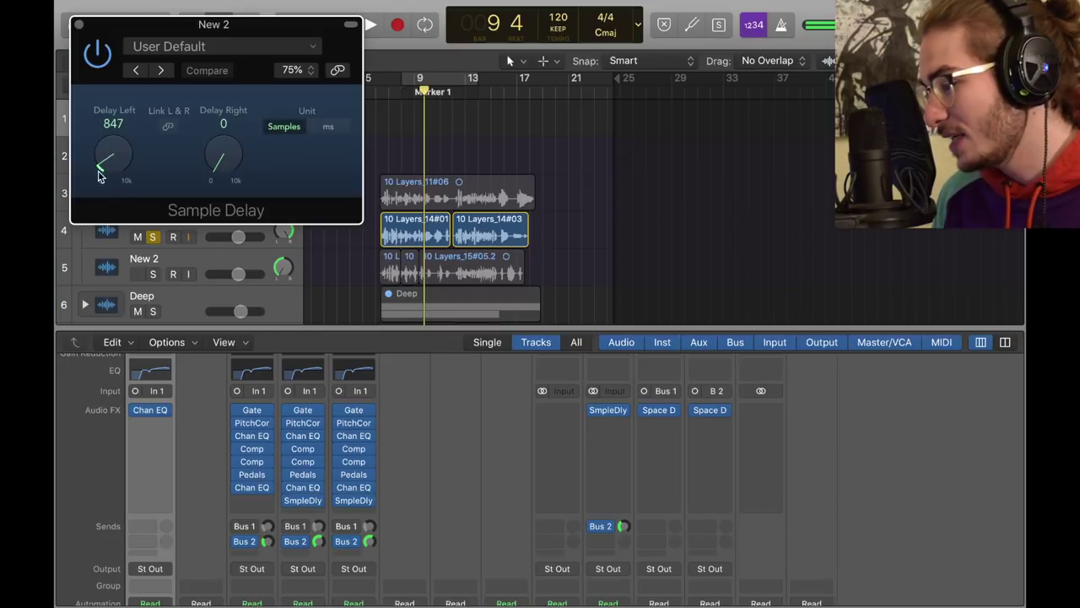
left_click(80, 26)
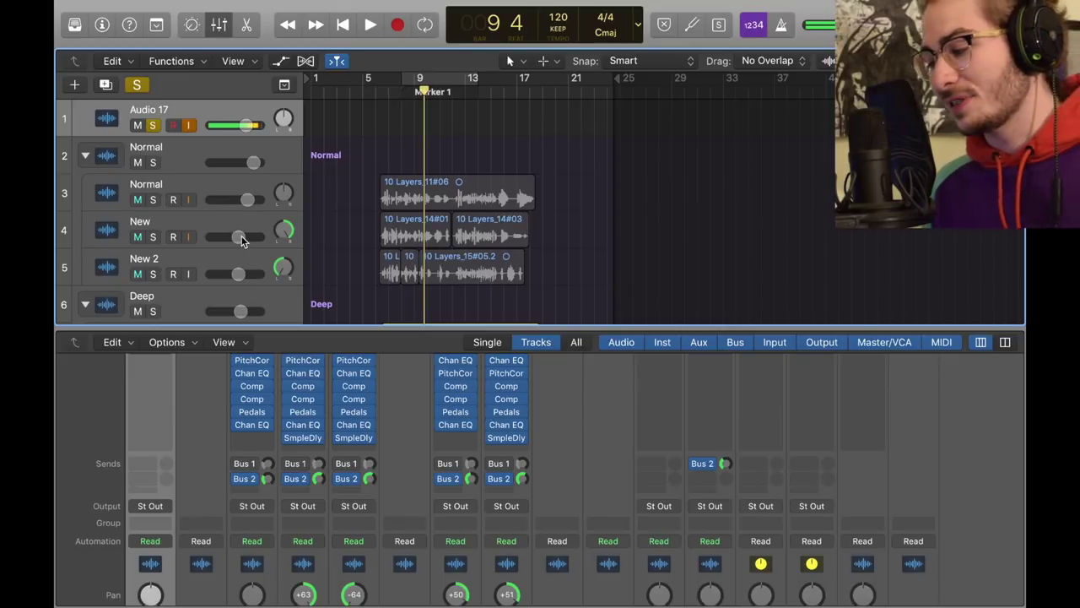
Step: Collapse the Deep stack and check the Bus 2 send levels on the first and third strips
left_click(84, 304)
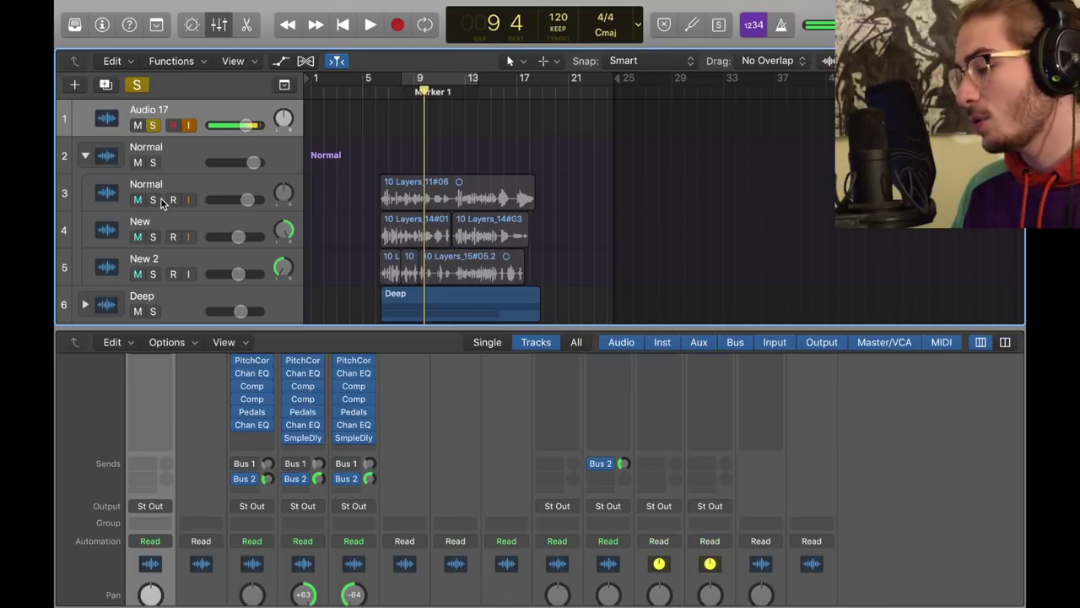
left_click(269, 479)
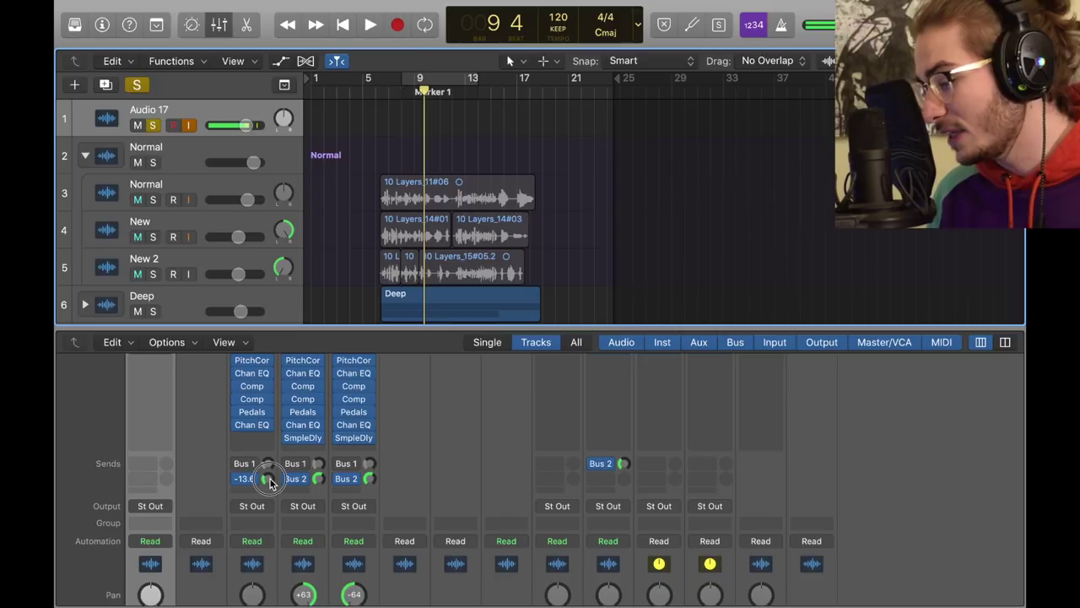
left_click(369, 479)
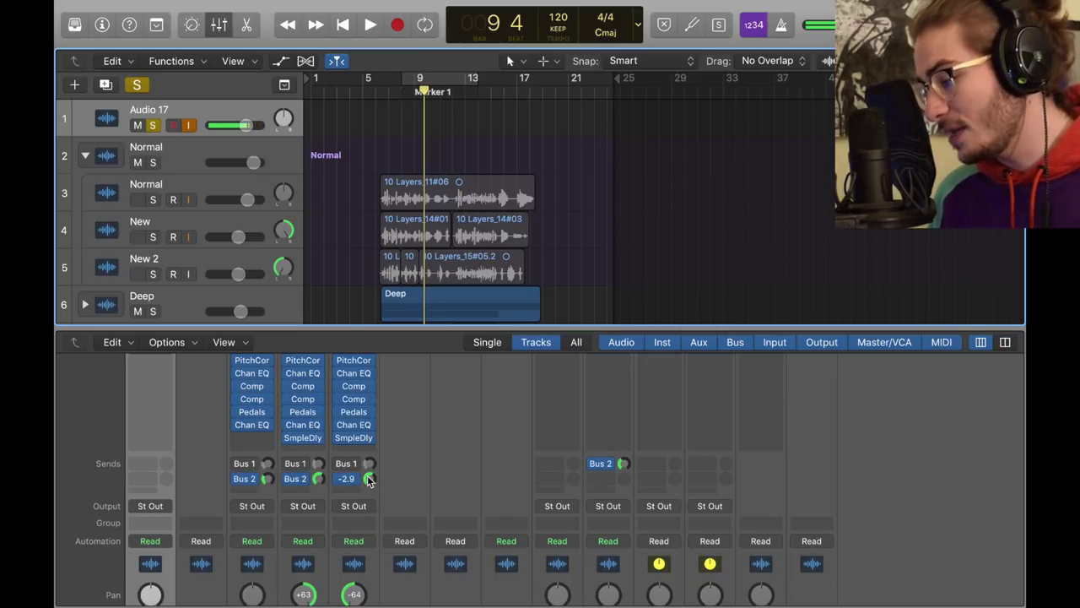
Step: Solo the Normal, New and New 2 layers and play them from around bar 7, then stop
left_click(203, 225)
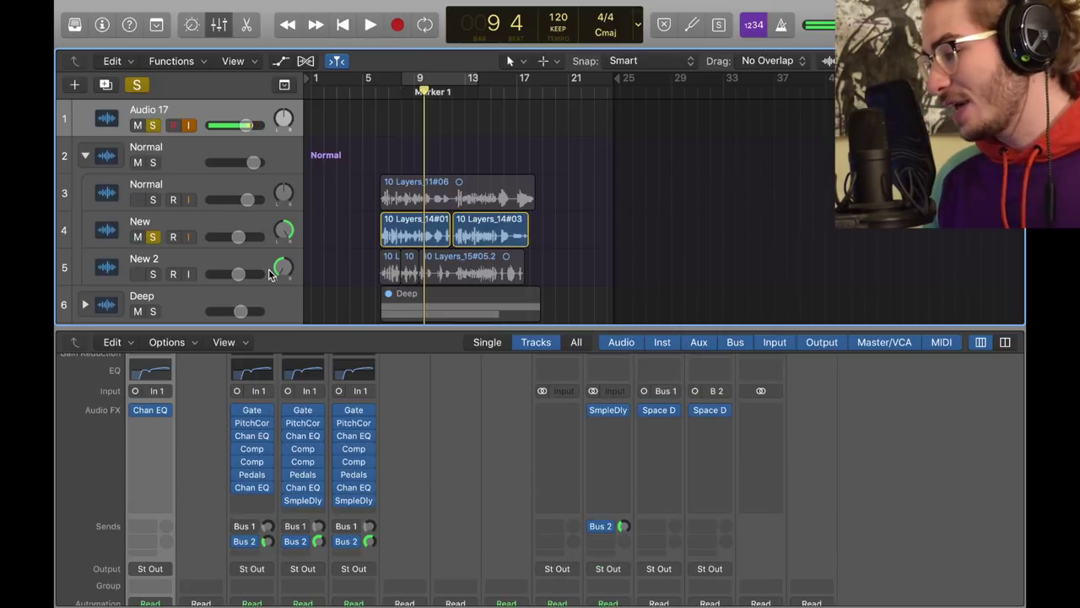
left_click_drag(151, 274, 152, 199)
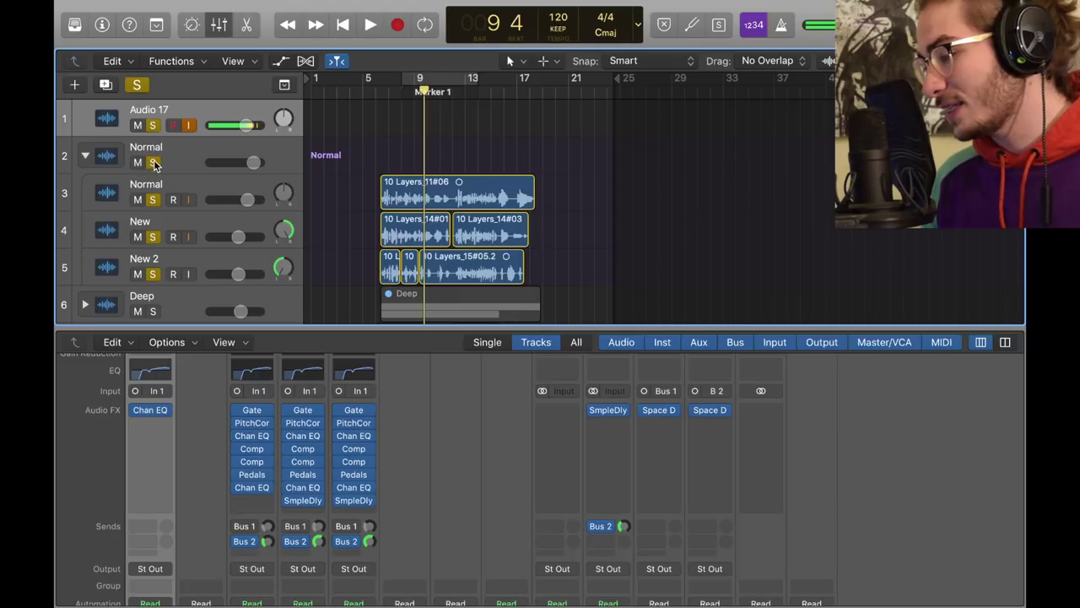
double_click(386, 84)
scroll(381, 241, "down", 3)
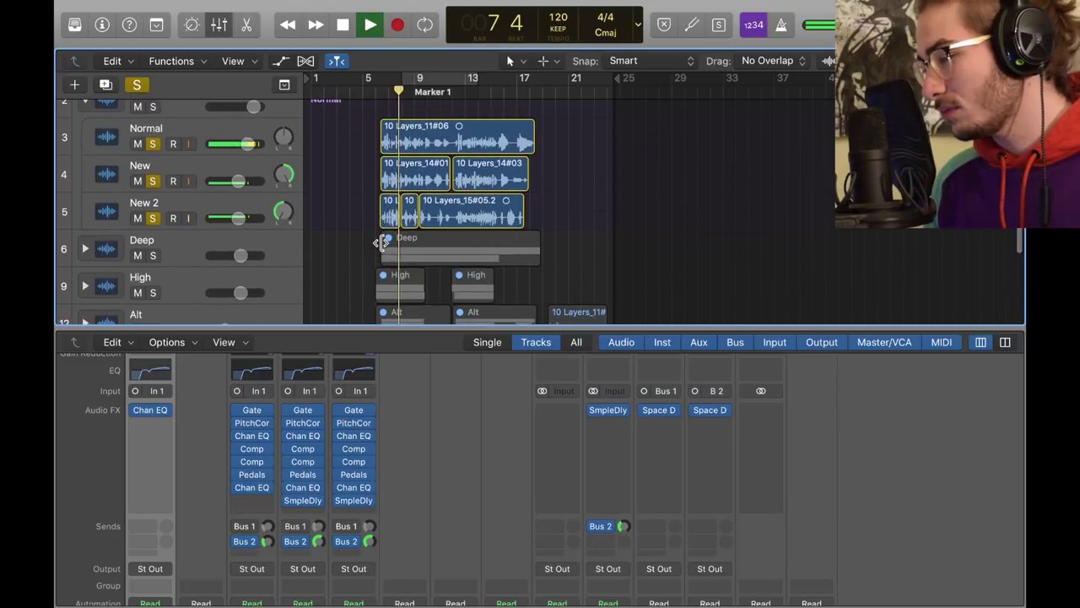
scroll(382, 243, "up", 1)
scroll(382, 243, "up", 2)
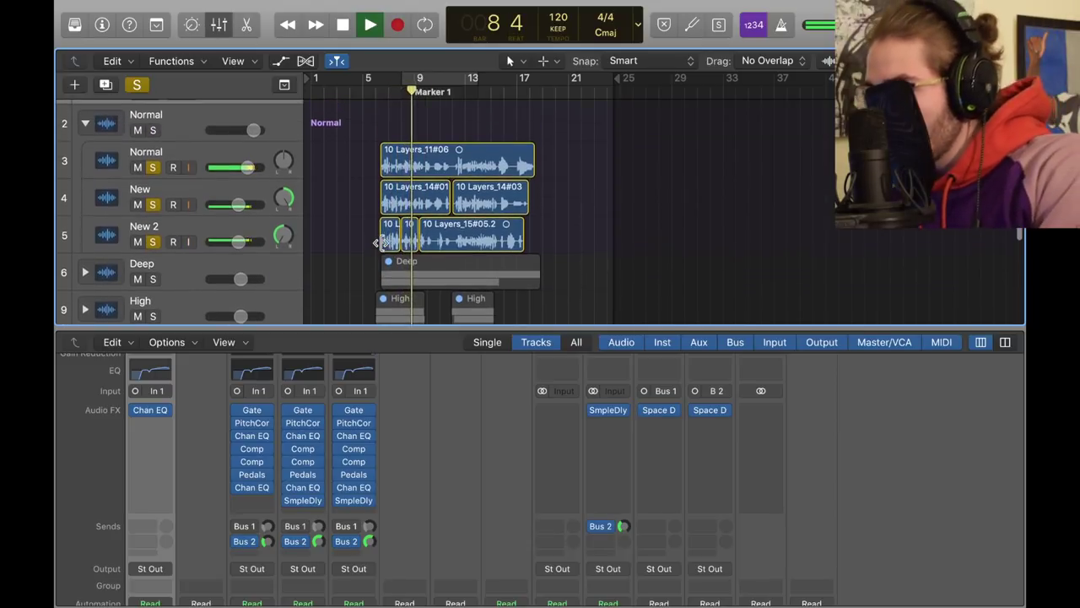
key("space")
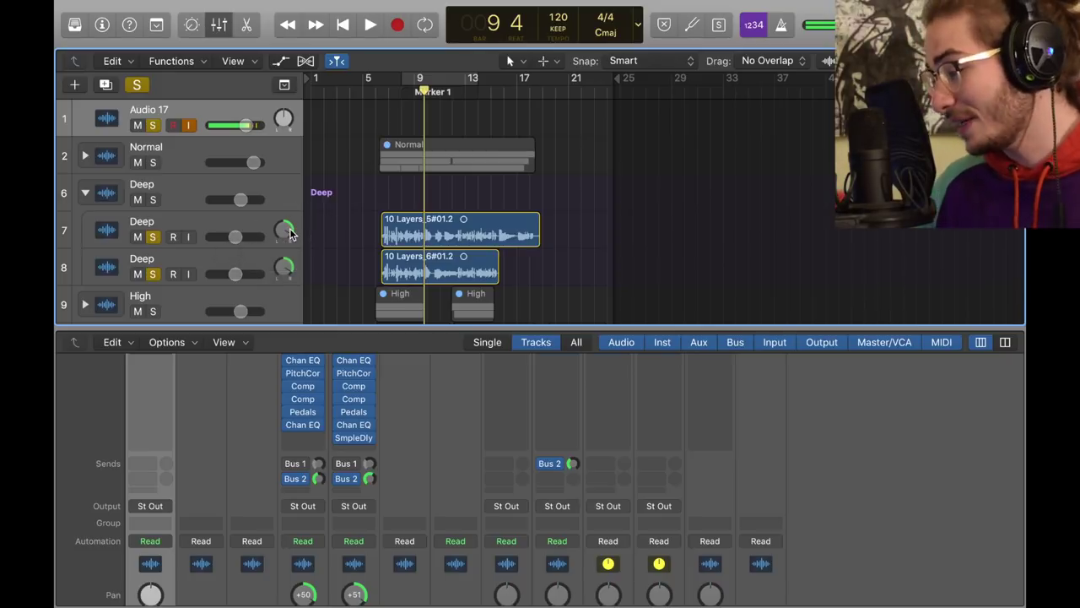
Step: Check the volume levels of both Deep layers, then toggle the Normal folder's disclosure
scroll(245, 220, "down", 1)
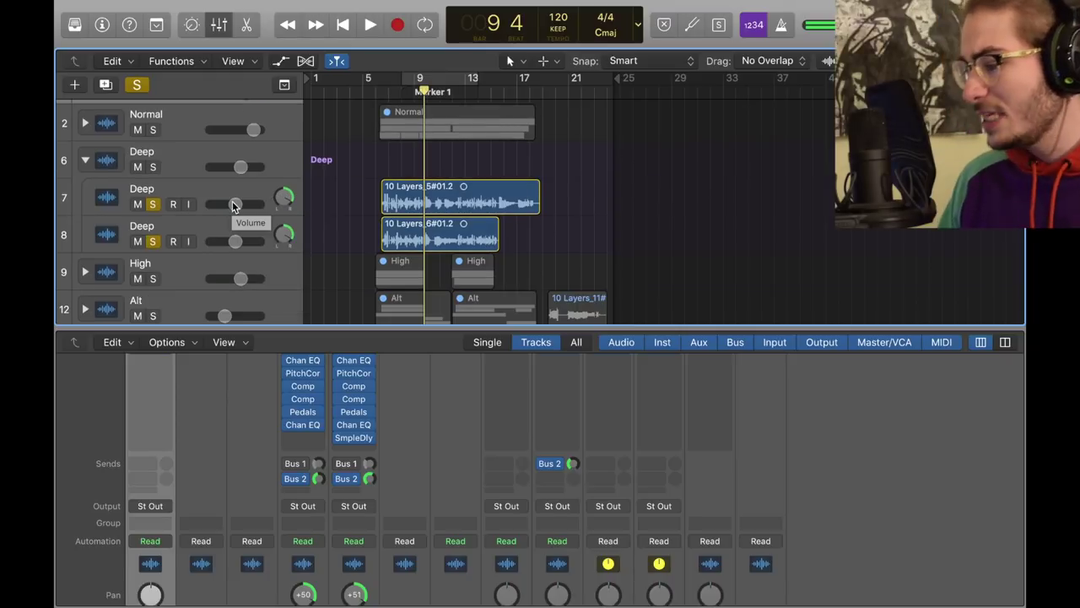
left_click(234, 205)
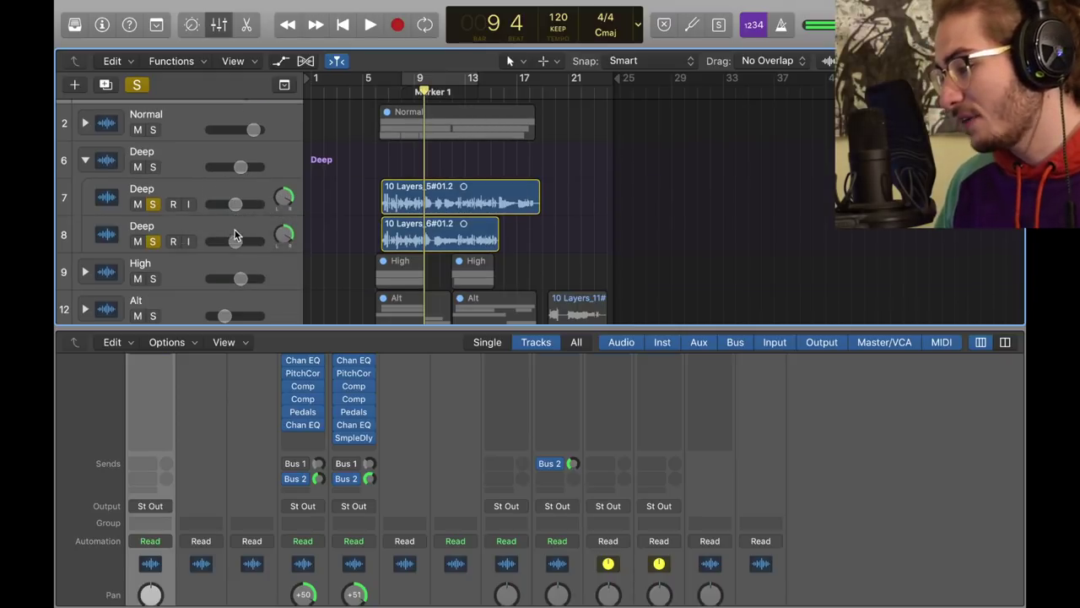
left_click(235, 242)
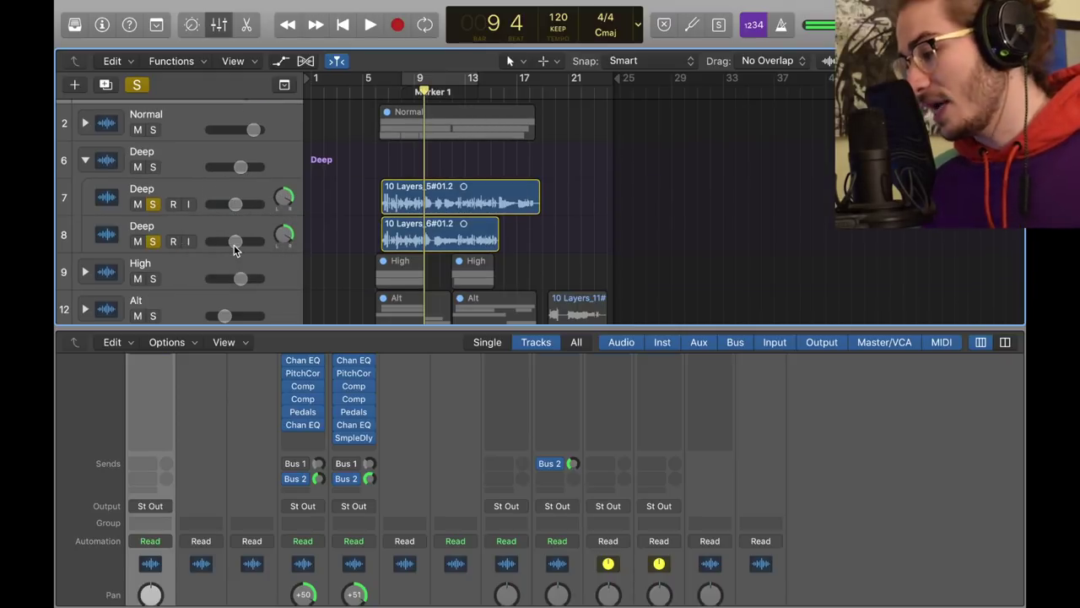
left_click(86, 122)
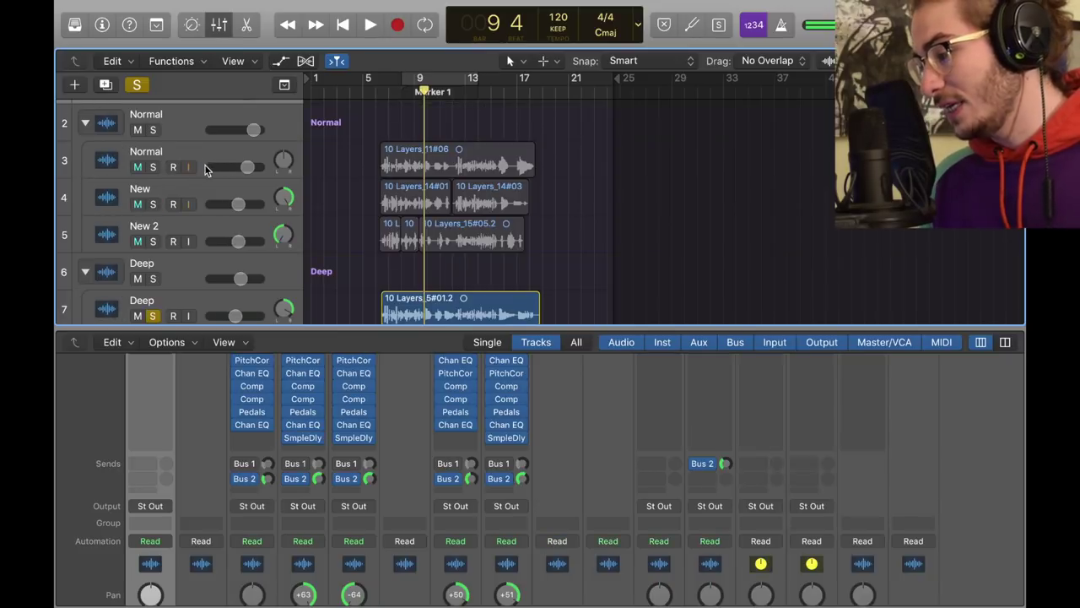
left_click(85, 123)
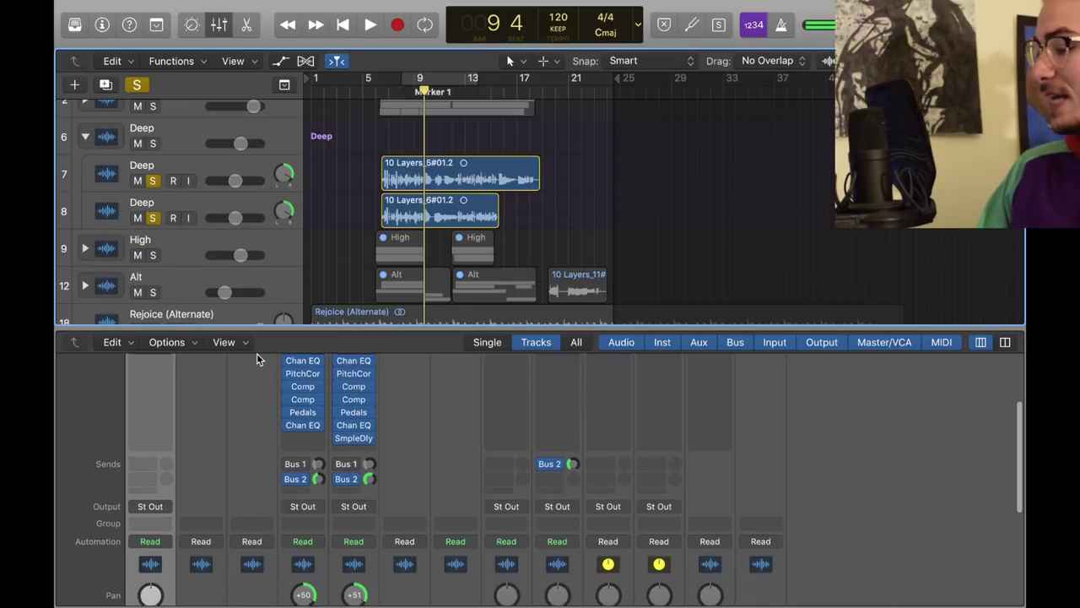
scroll(256, 363, "up", 2)
scroll(256, 358, "up", 2)
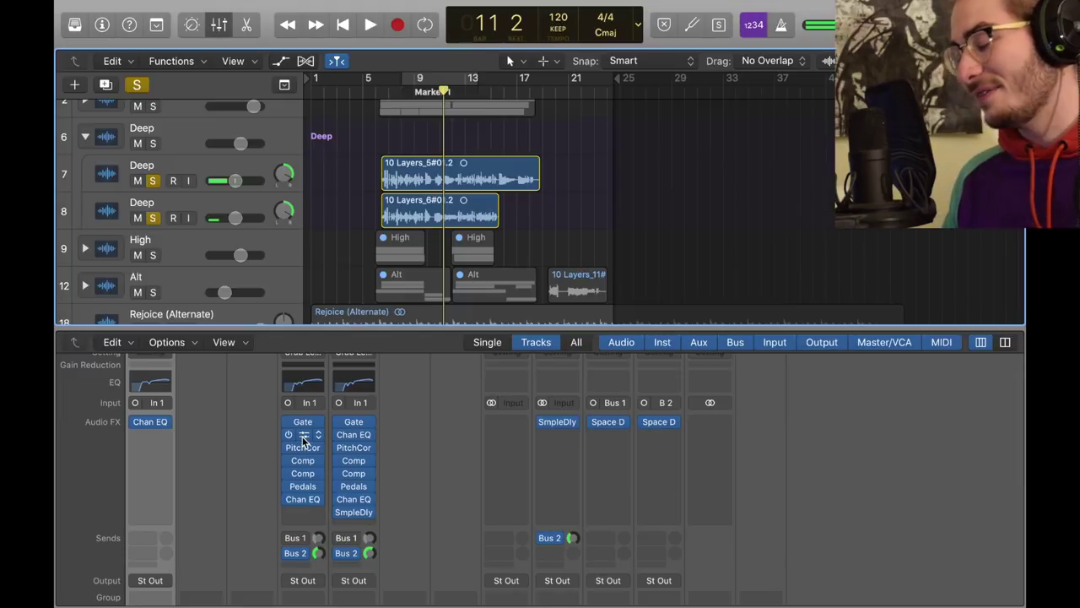
left_click(304, 438)
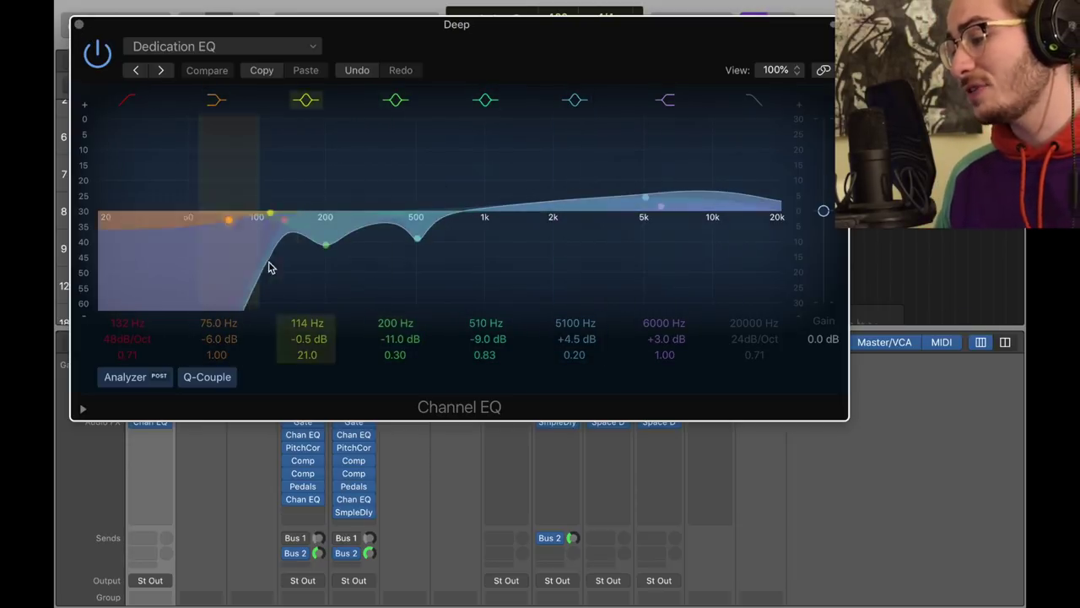
Step: Insert a stereo Sample Delay on the second Deep layer with its right channel delayed 960 samples, and unsolo the first Deep layer
key("super+w")
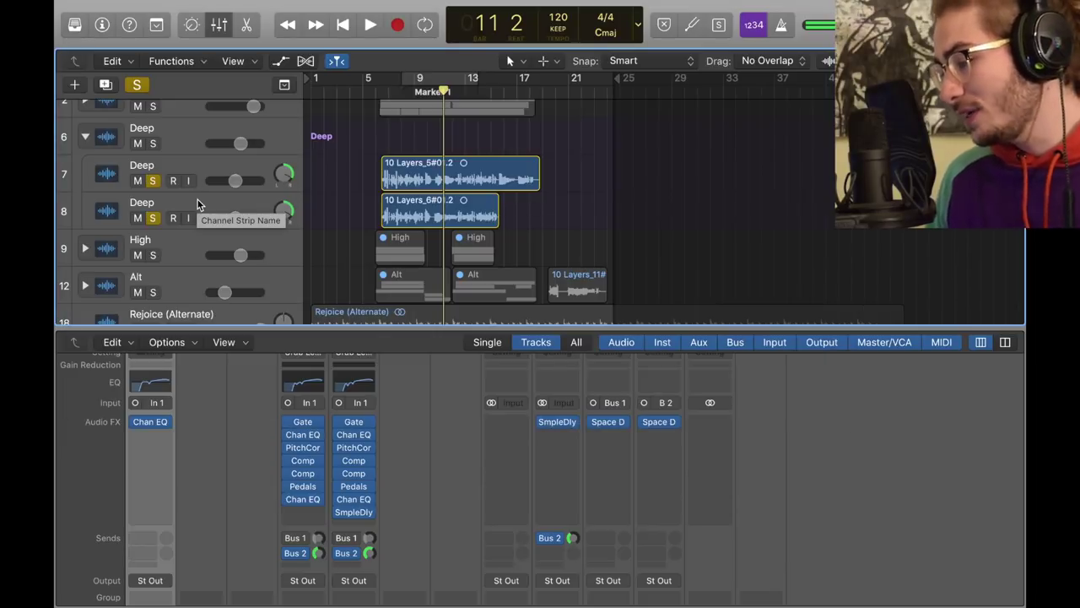
left_click(353, 525)
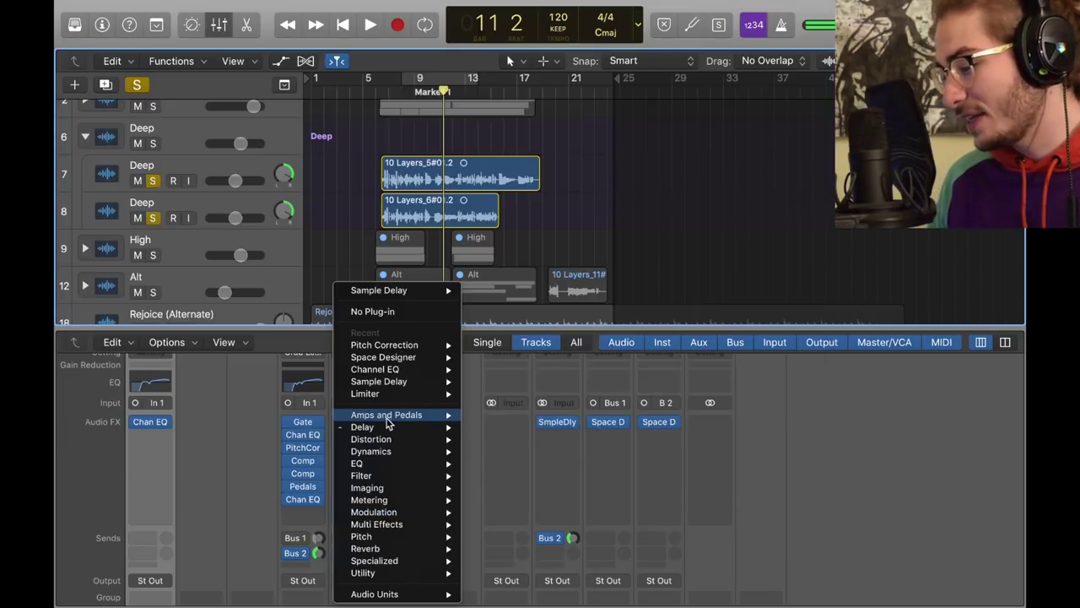
mouse_move(385, 427)
mouse_move(506, 448)
left_click(644, 461)
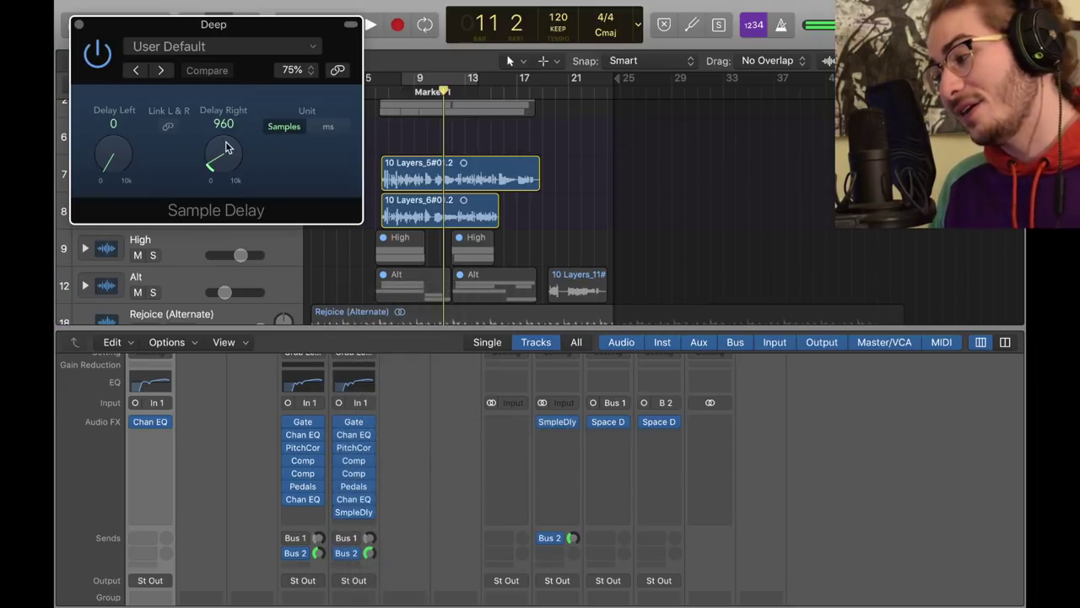
left_click(79, 26)
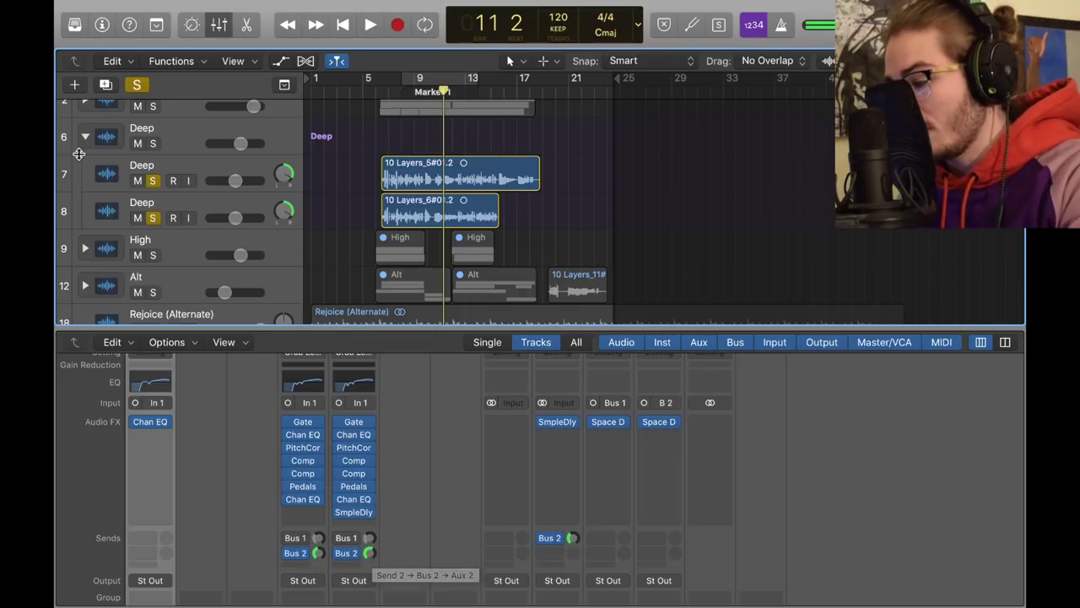
left_click(153, 181)
Step: Play the song while soloing the first Deep layer, then the second Deep layer
left_click(153, 181)
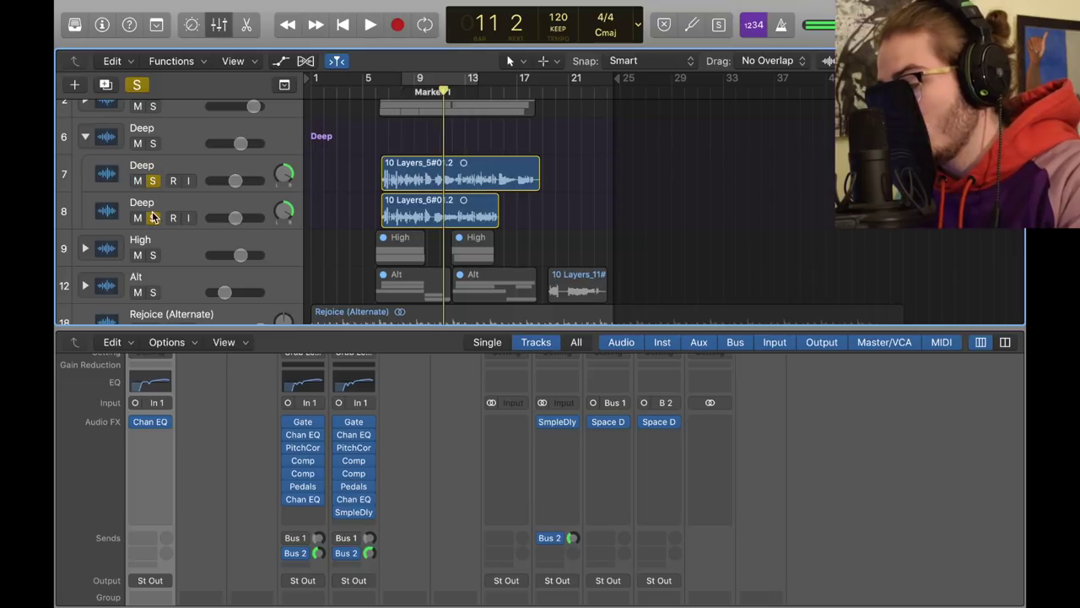
left_click(152, 218)
key("space")
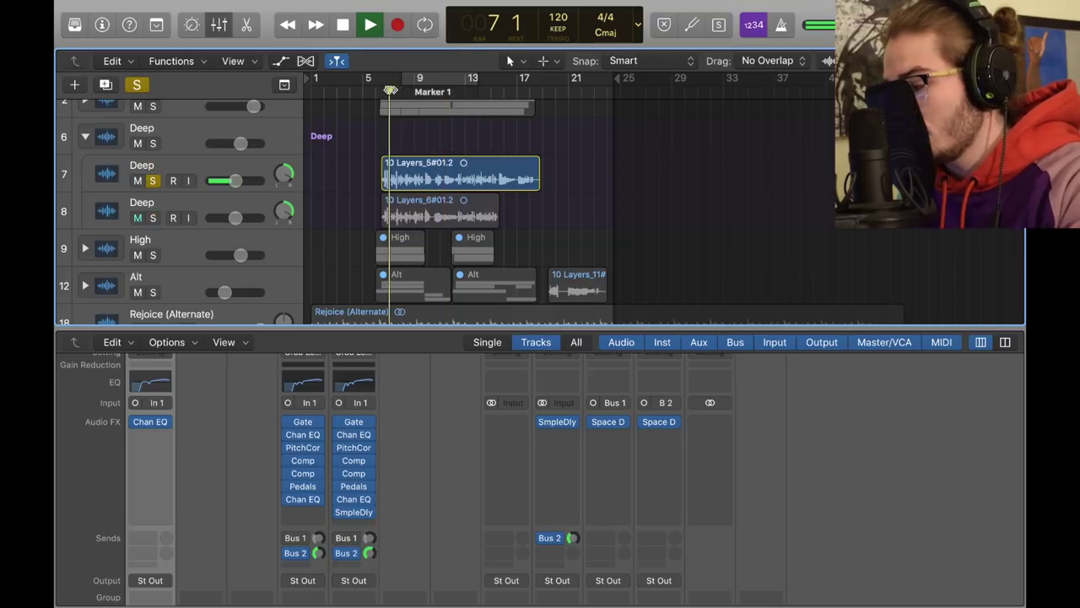
left_click(152, 183)
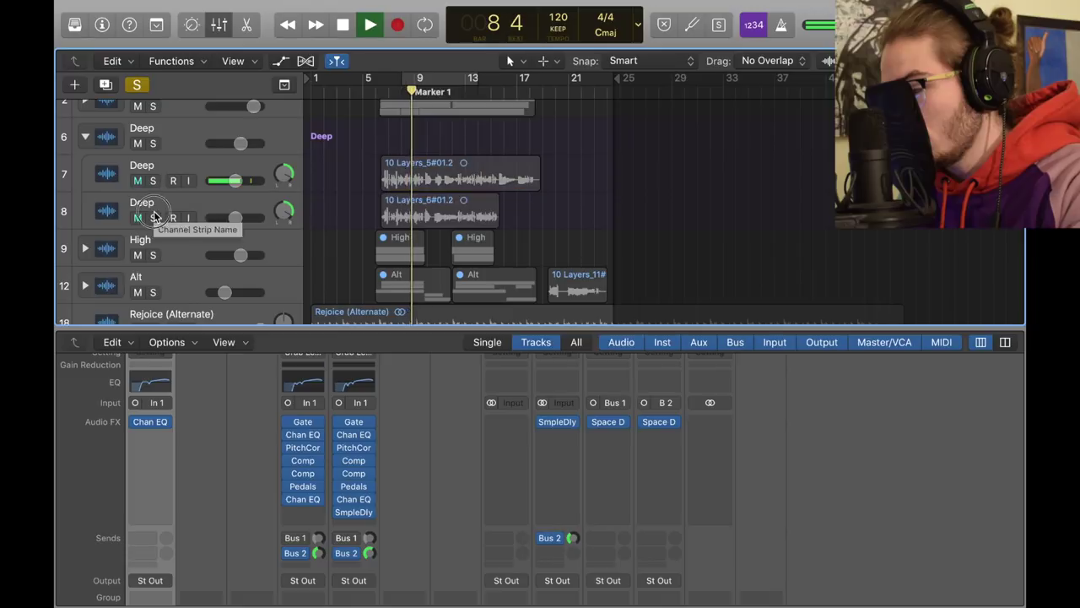
left_click(153, 218)
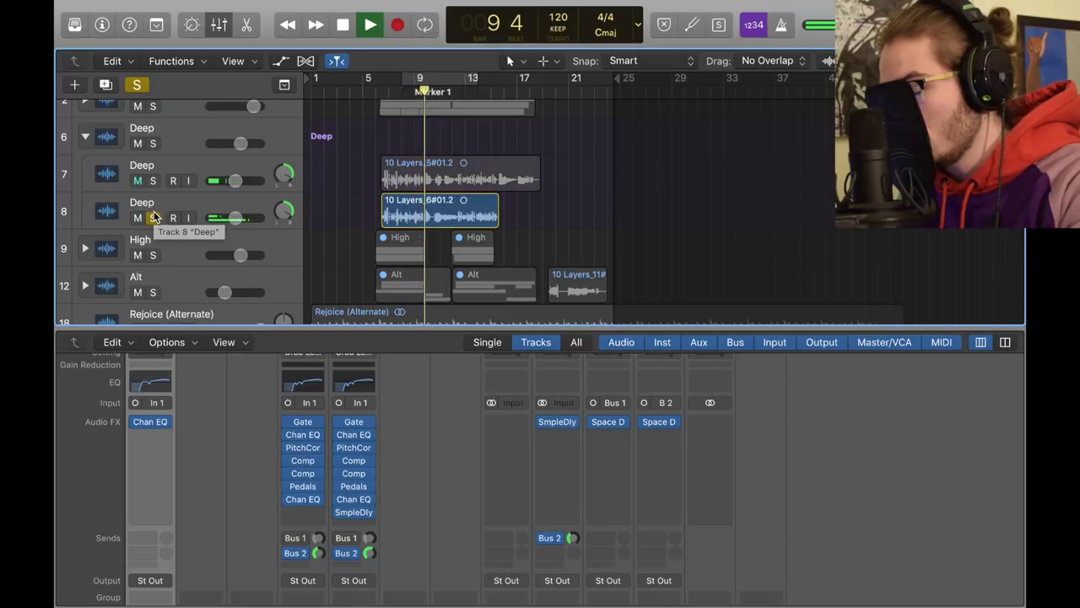
Step: Collapse the Deep folder, expand the High folder, and stop playback
left_click(85, 137)
left_click(86, 173)
key("space")
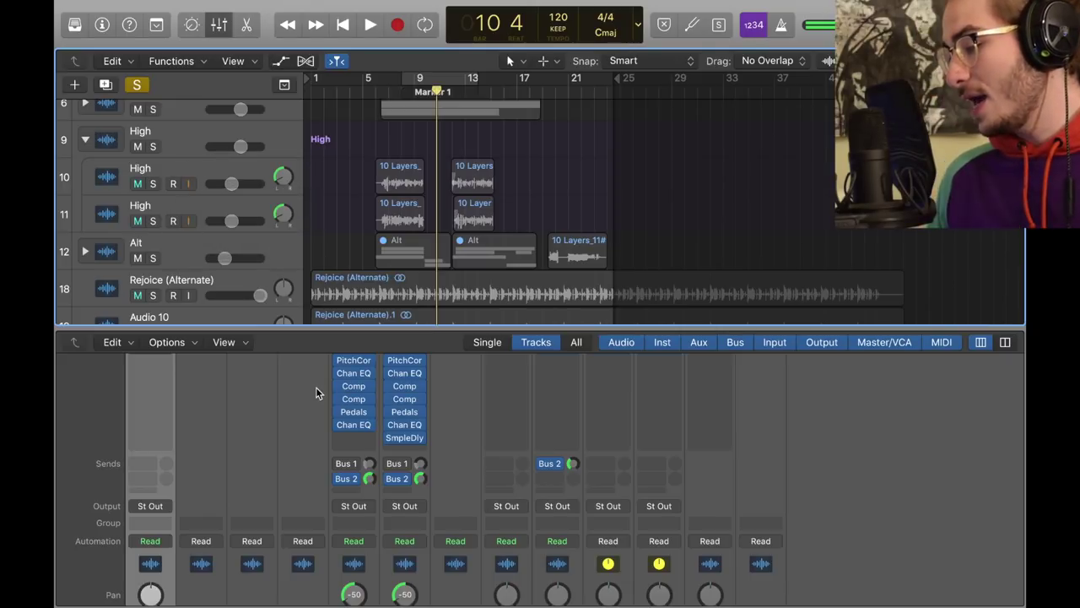
Step: Review the High layer's Channel EQ and set its Sample Delay left channel to 1000 samples
scroll(316, 386, "up", 2)
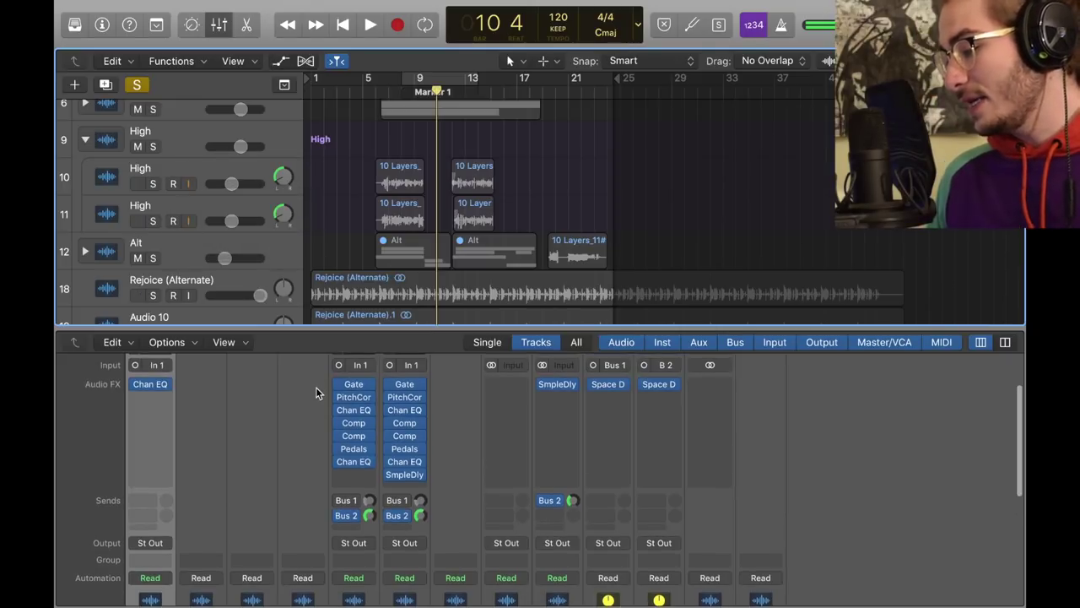
left_click(356, 412)
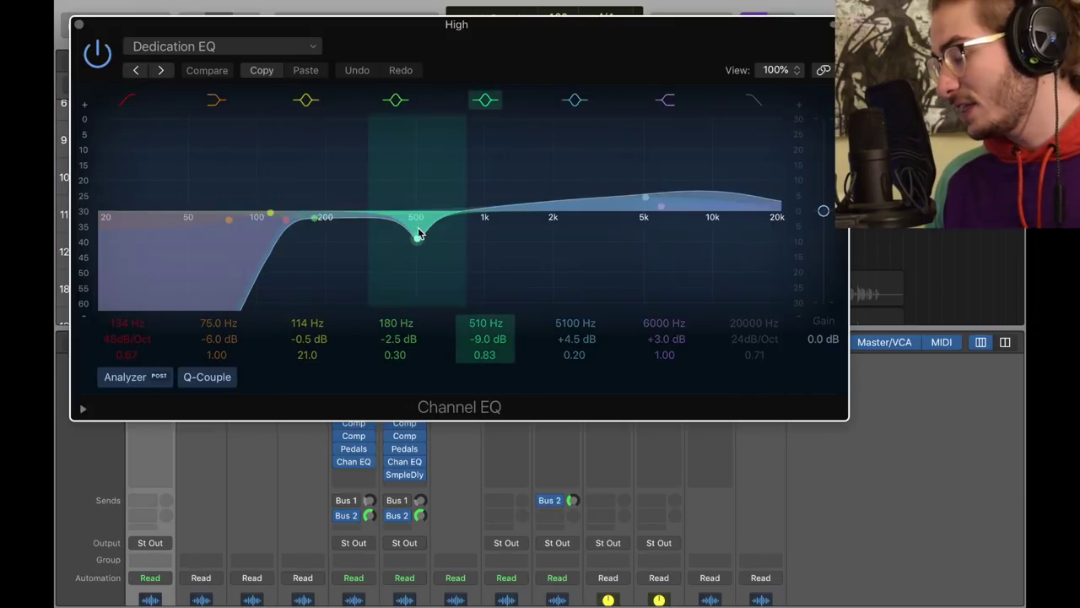
left_click(79, 27)
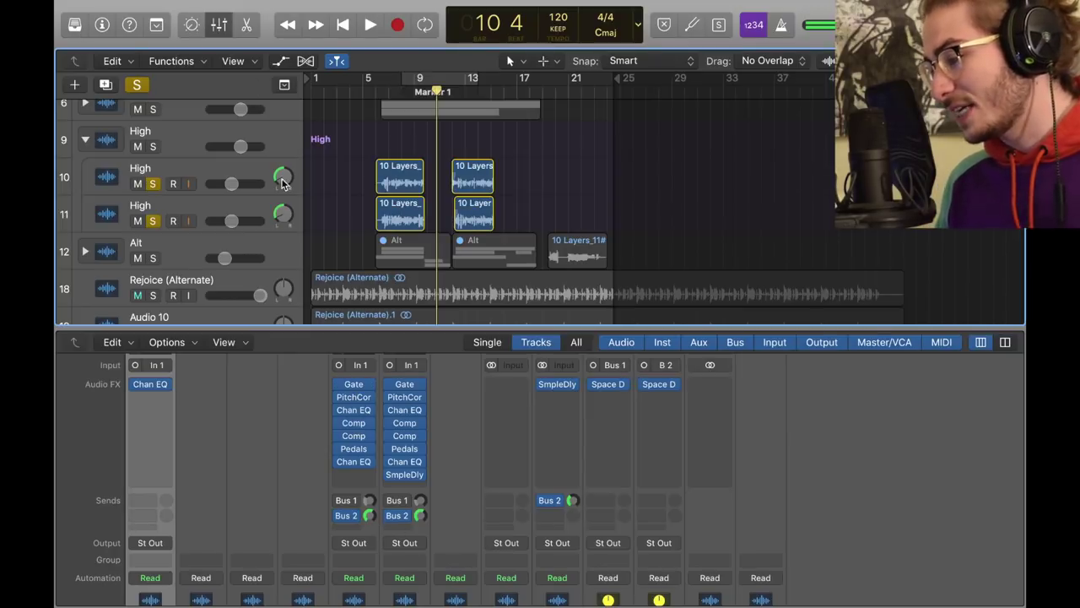
left_click(403, 478)
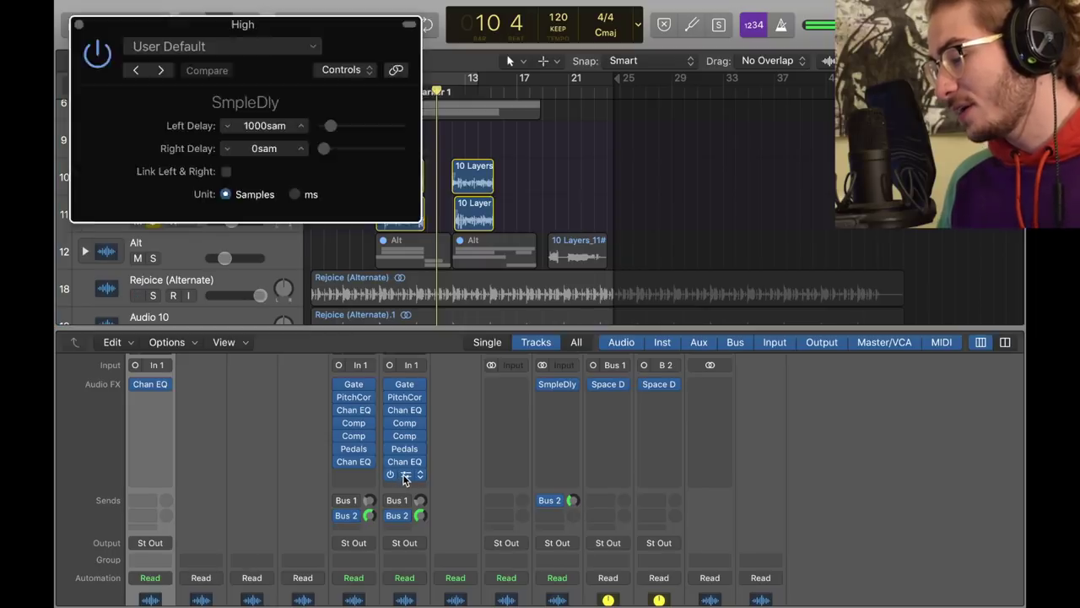
left_click(78, 25)
Step: Play from bar 6, then set the High layer's Bus 2 reverb send to -3.0
double_click(376, 88)
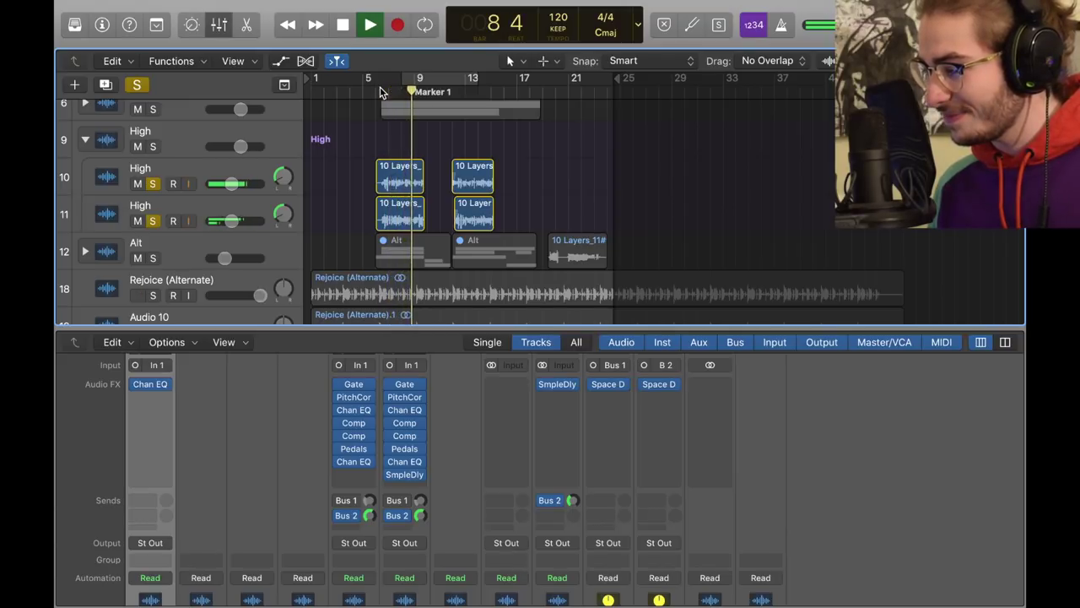
key("space")
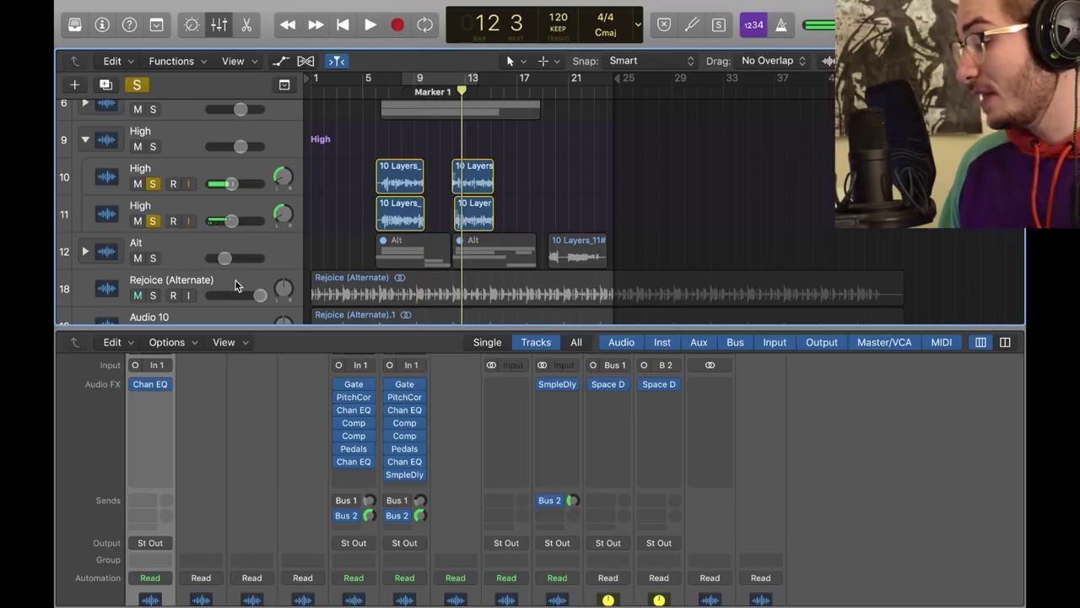
left_click_drag(368, 513, 376, 518)
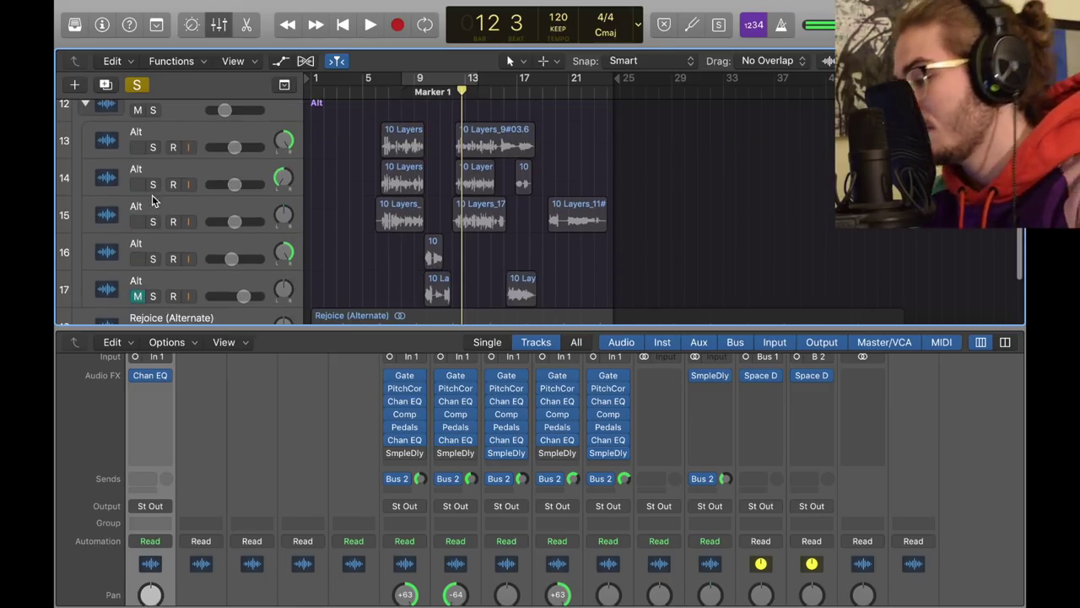
Step: Toggle track 16's mute several times to compare, then play the soloed Alt layers from bar 6
key("ctrl+m")
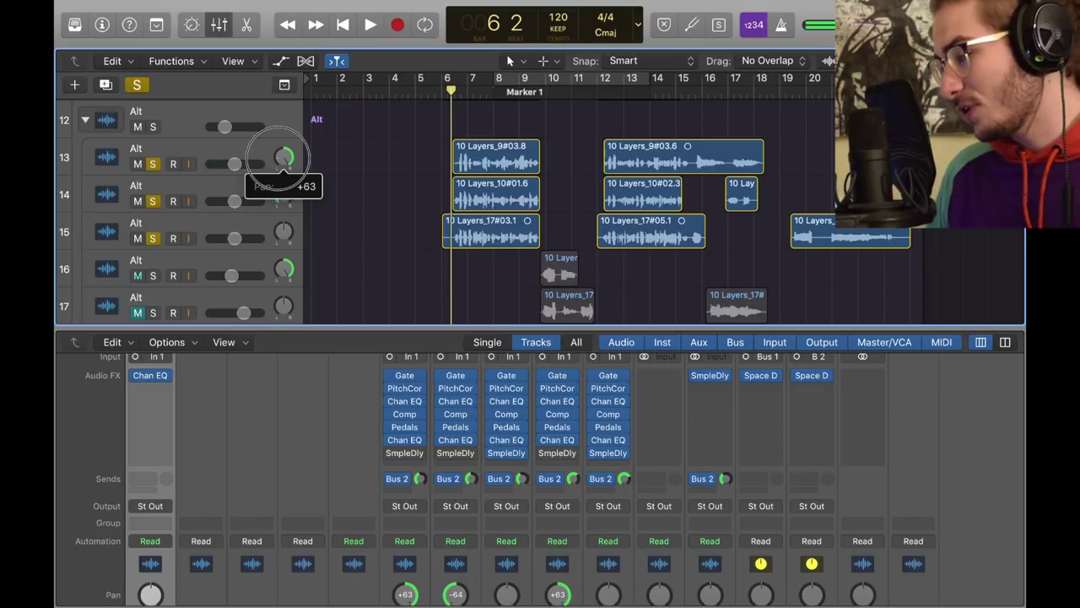
mouse_move(281, 198)
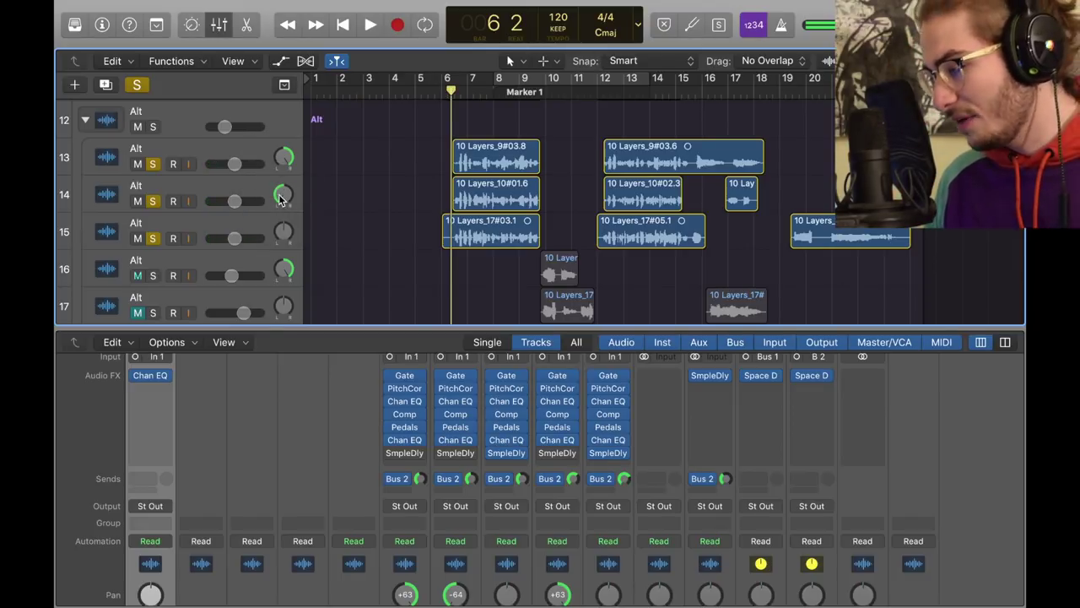
mouse_move(507, 459)
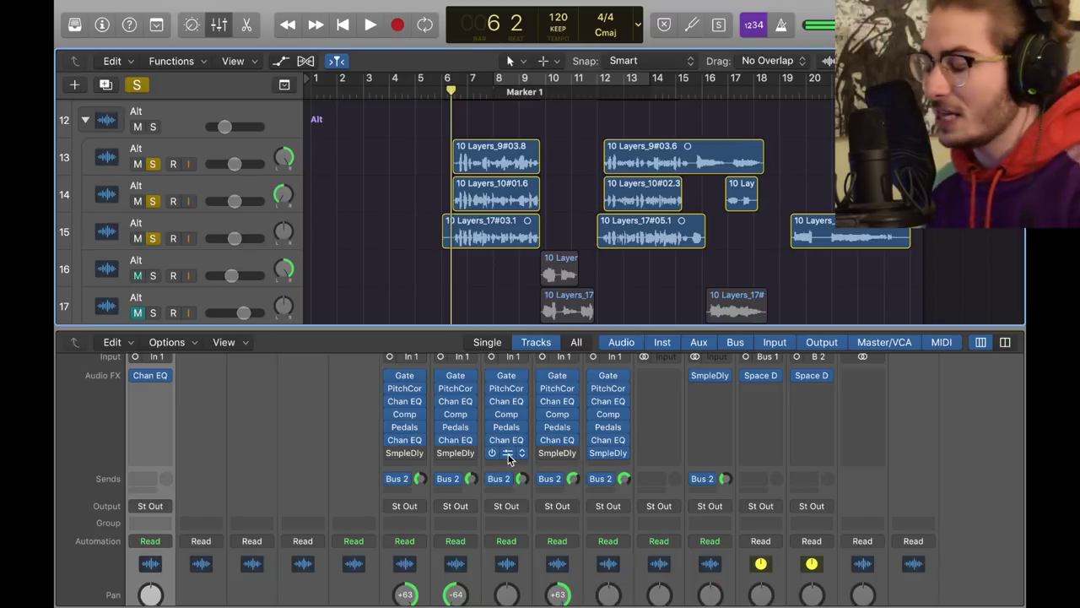
key("ctrl+m")
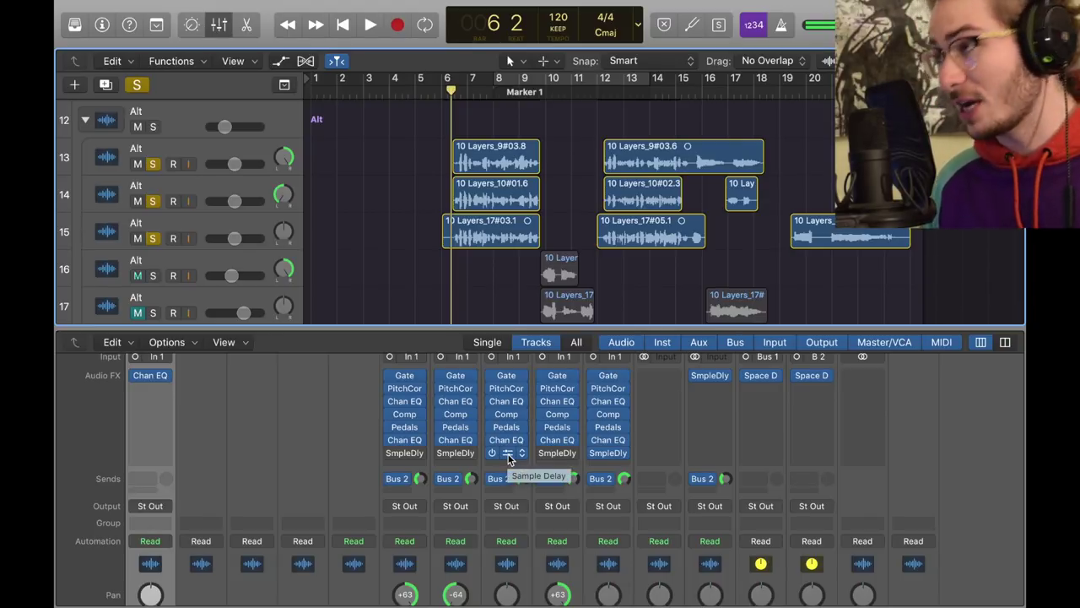
key("ctrl+m")
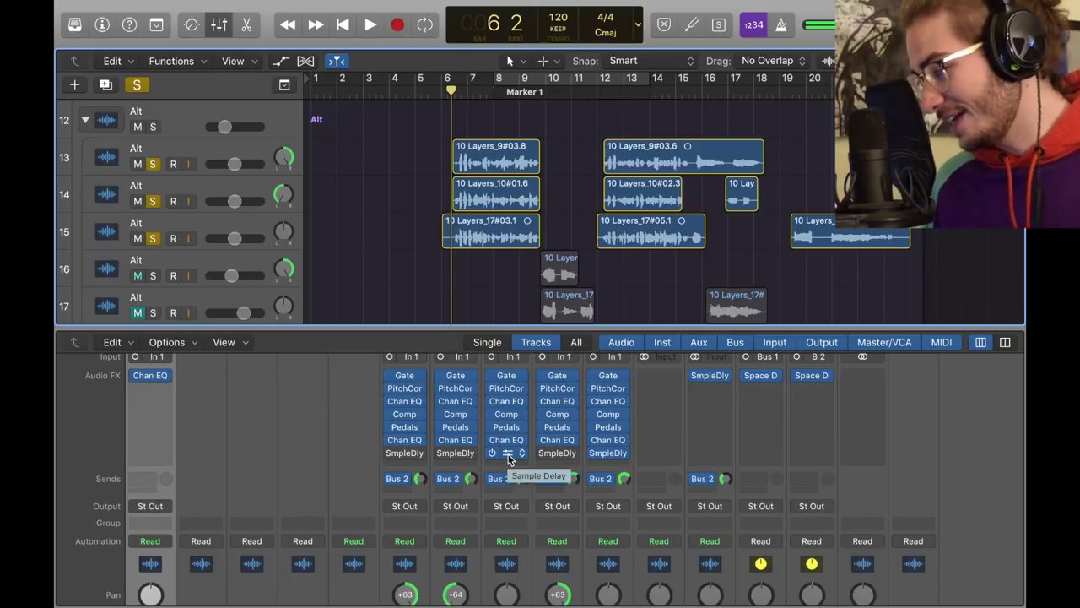
key("ctrl+m")
key("ctrl+m")
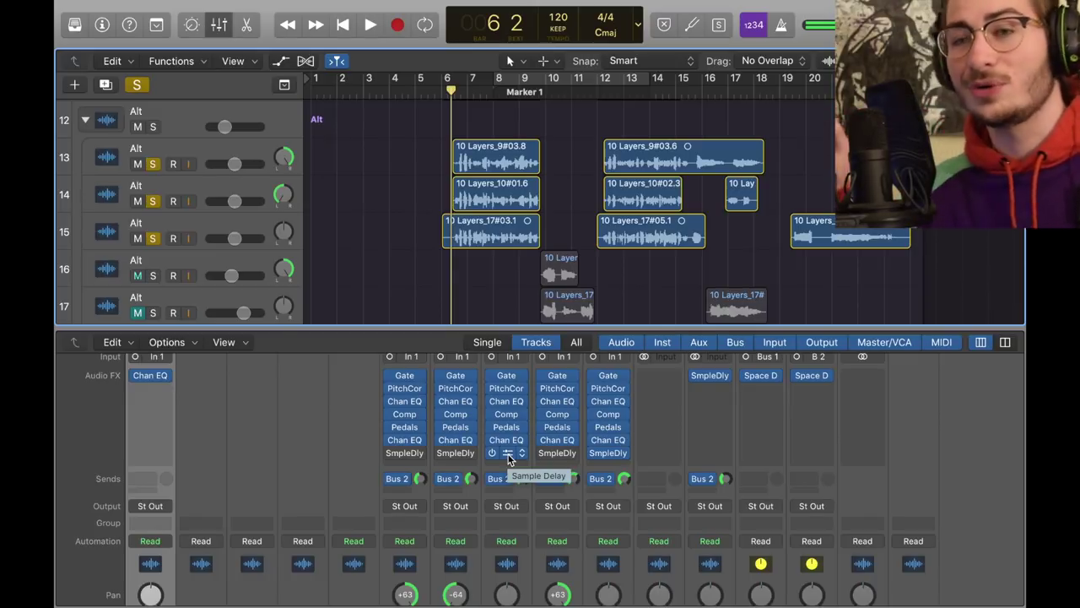
key("ctrl+m")
key("ctrl+m")
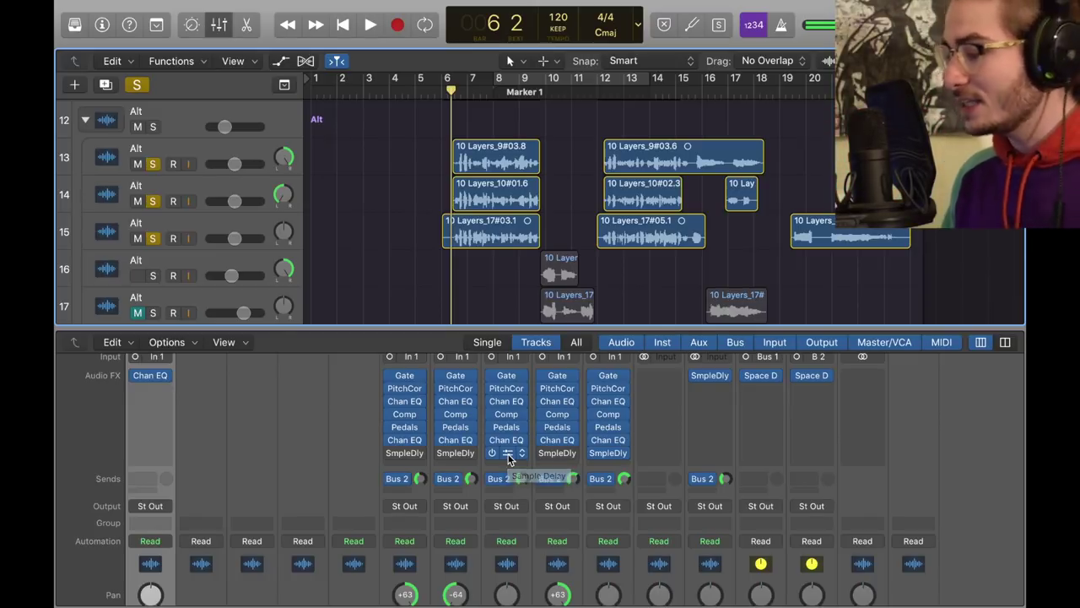
key("space")
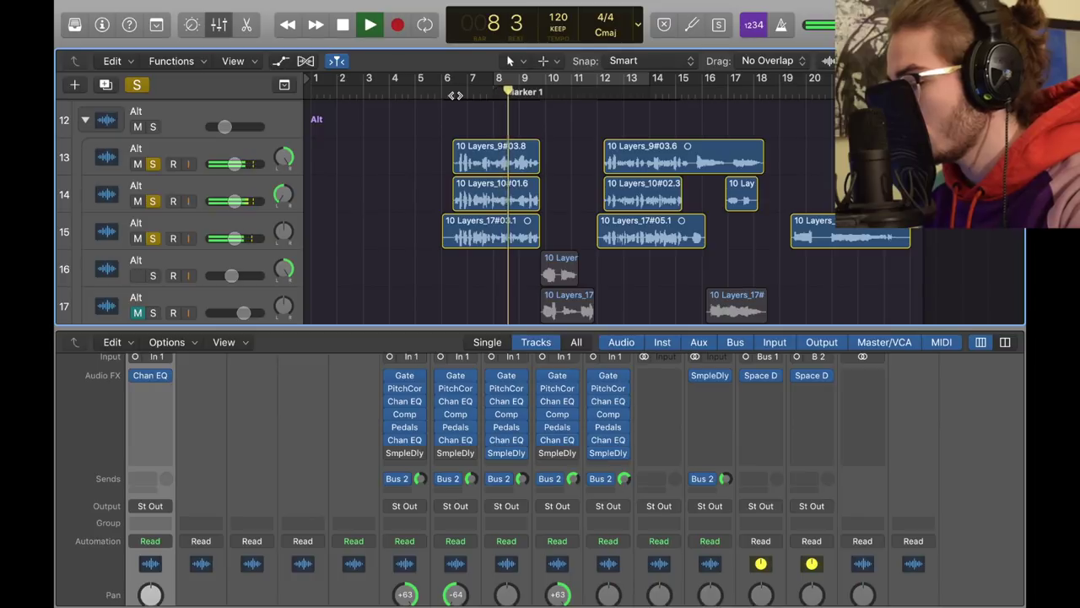
key("space")
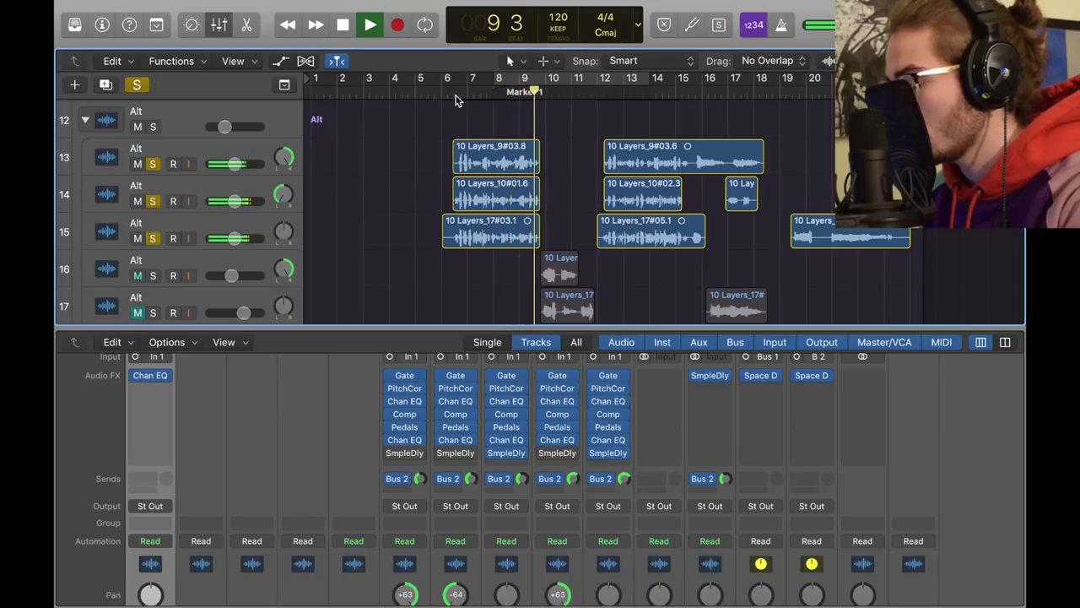
Step: Solo Alt tracks 16 and 17, play them back, then clear their solos
scroll(552, 132, "down", 1)
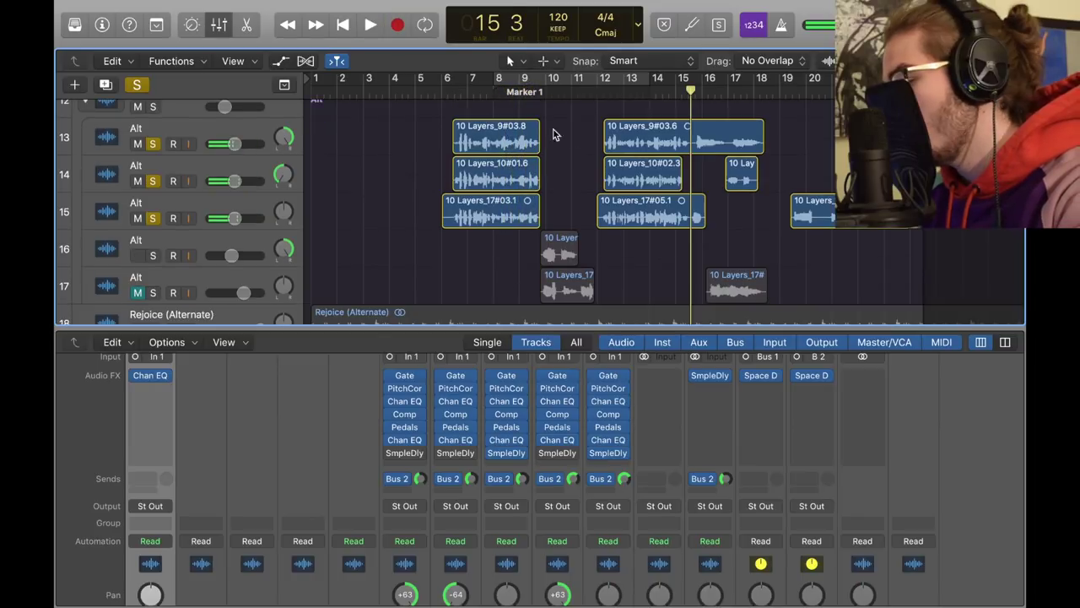
left_click(153, 255)
left_click(153, 292)
key("space")
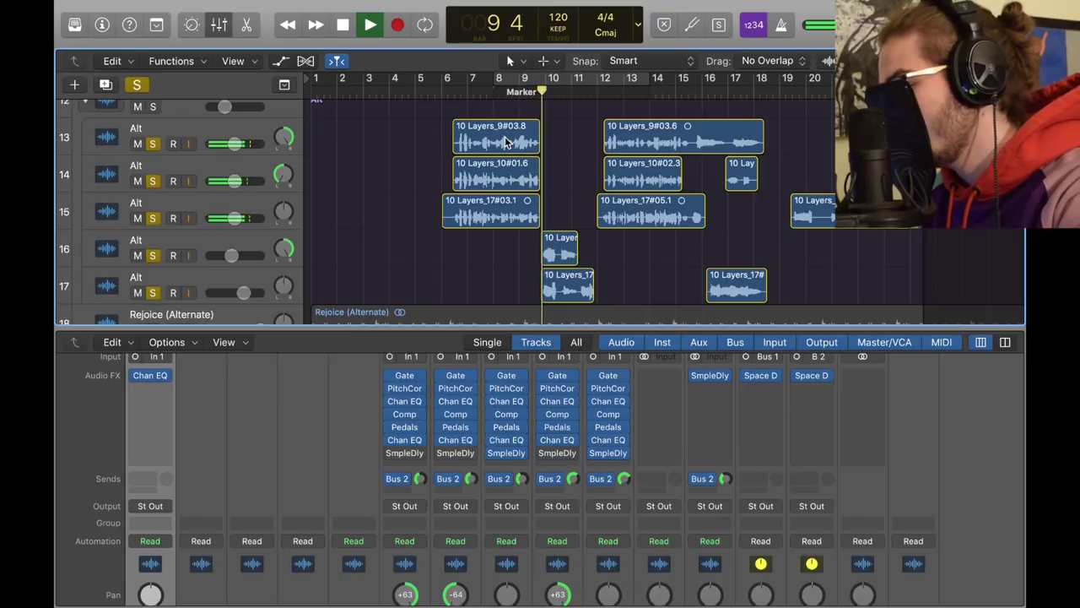
left_click(137, 292)
left_click(153, 255)
key("space")
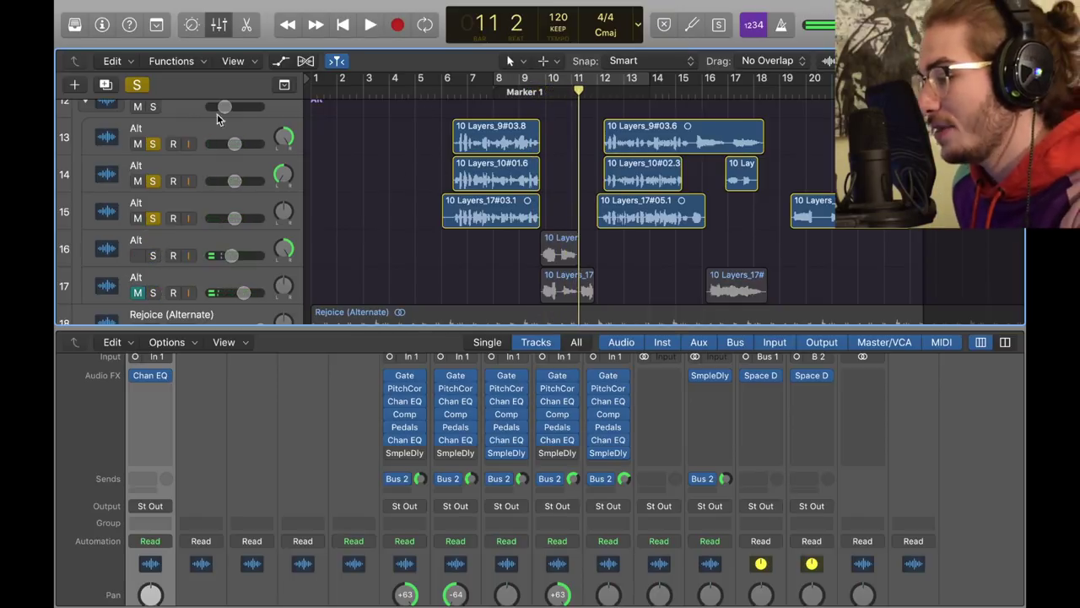
Step: Set the Bus 2 reverb sends to -8.4 on track 13 and -7.2 on track 14
left_click(211, 128)
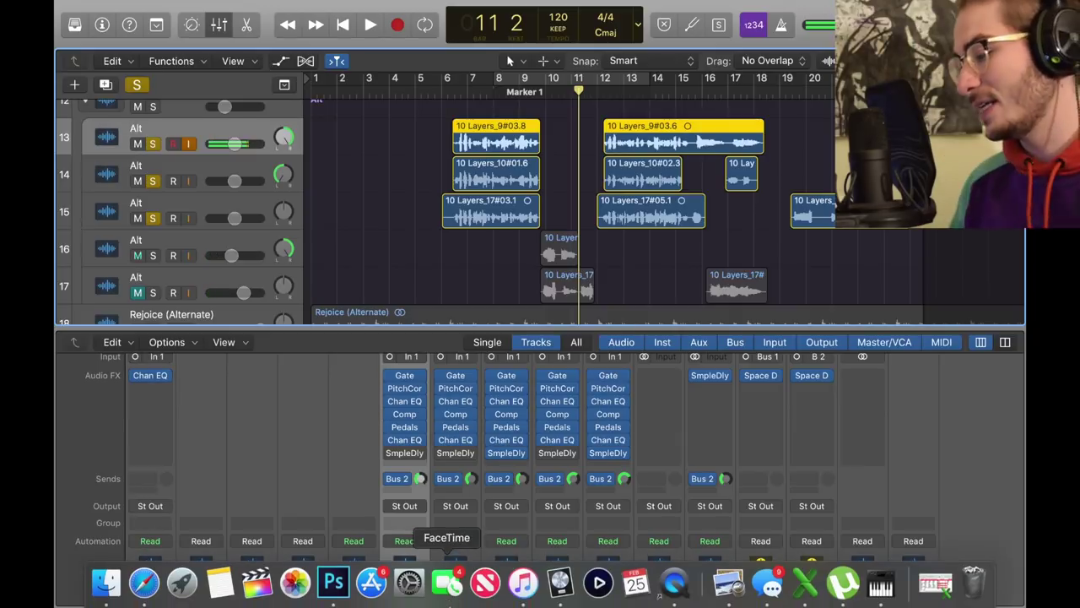
left_click(422, 479)
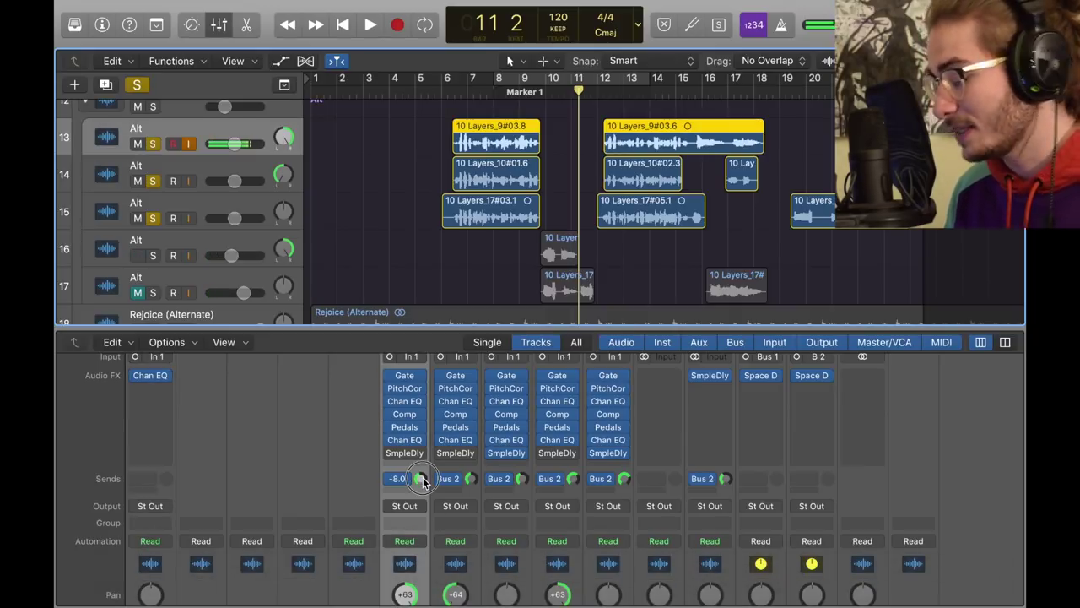
left_click(258, 168)
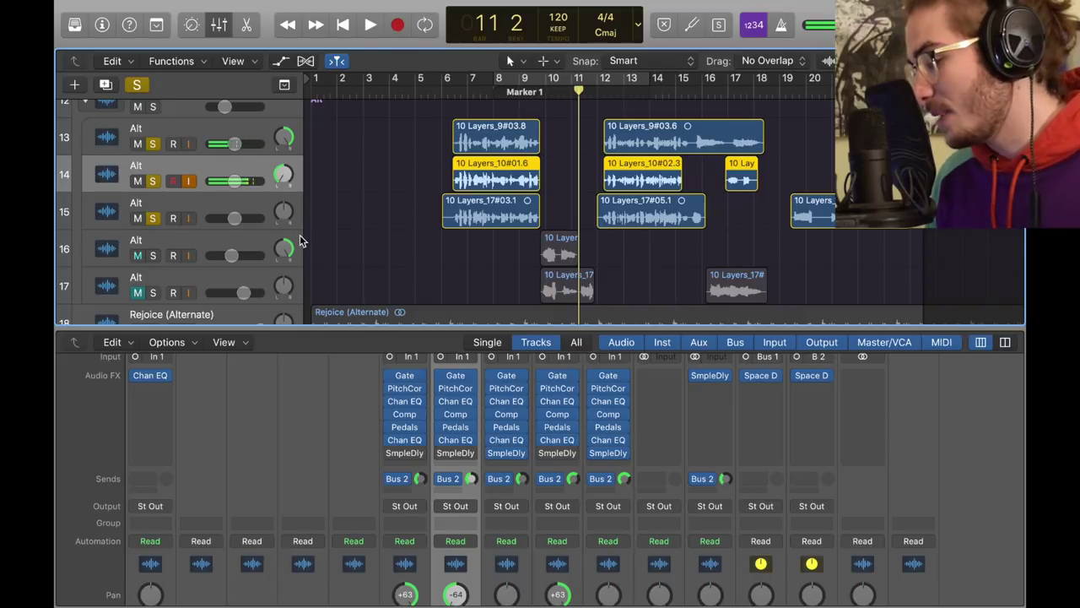
left_click(470, 480)
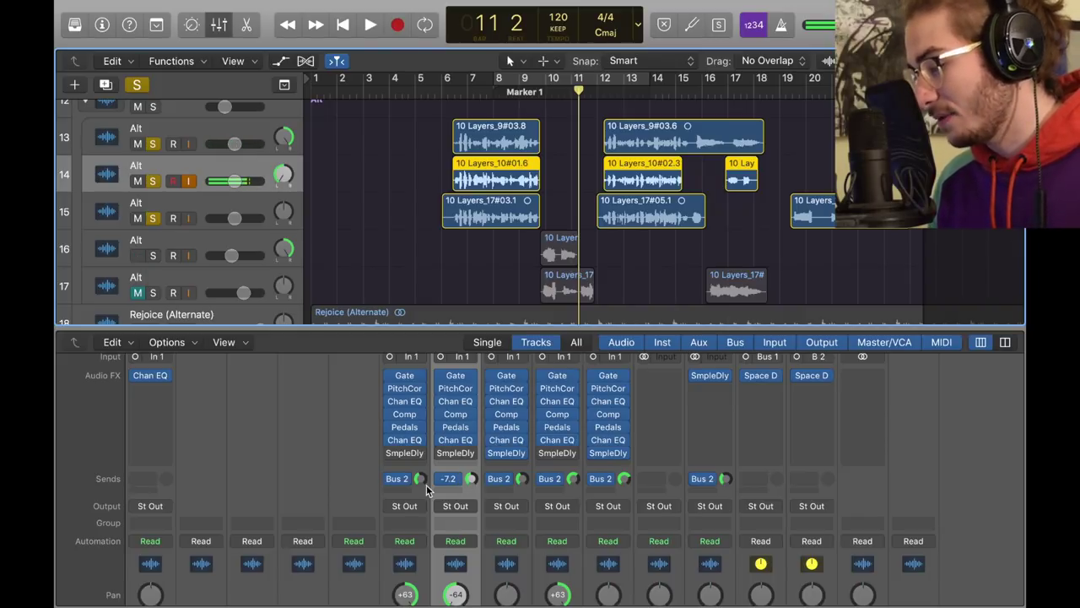
left_click_drag(426, 484, 424, 491)
Step: Select Alt track 15 and check its Sample Delay settings
left_click(212, 198)
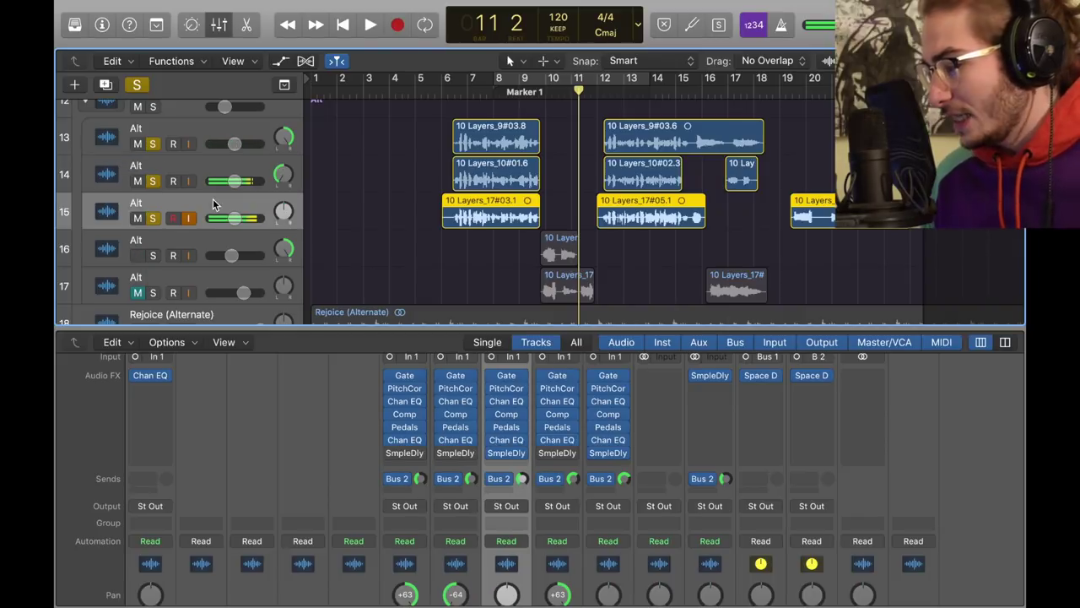
left_click(497, 452)
left_click(92, 41)
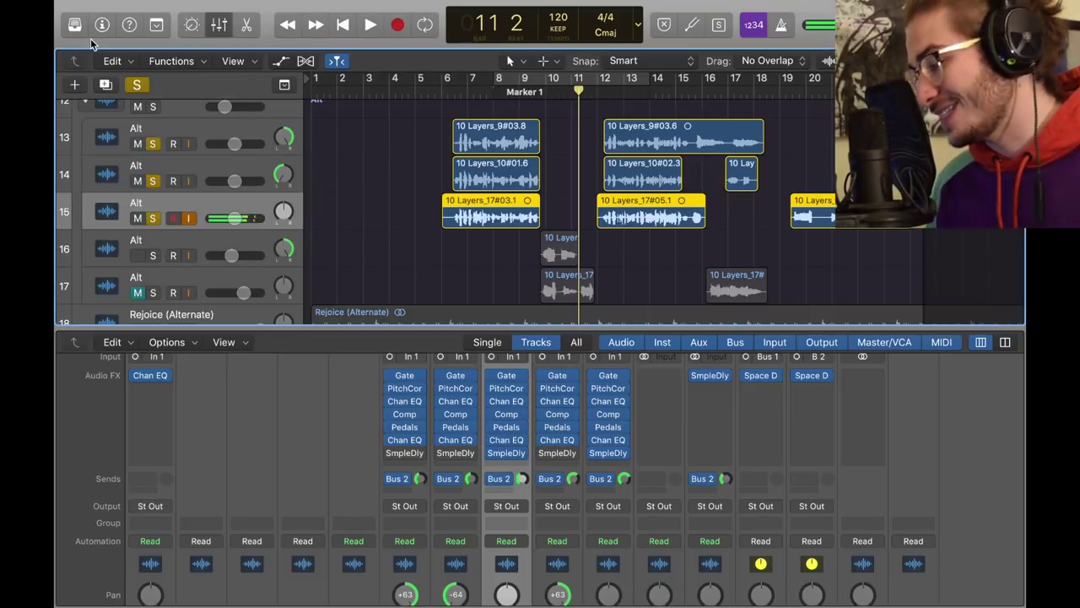
scroll(400, 265, "down", 2)
Step: Hide the mixer and expand the Normal, Deep, High and Alt track stacks
left_click(218, 25)
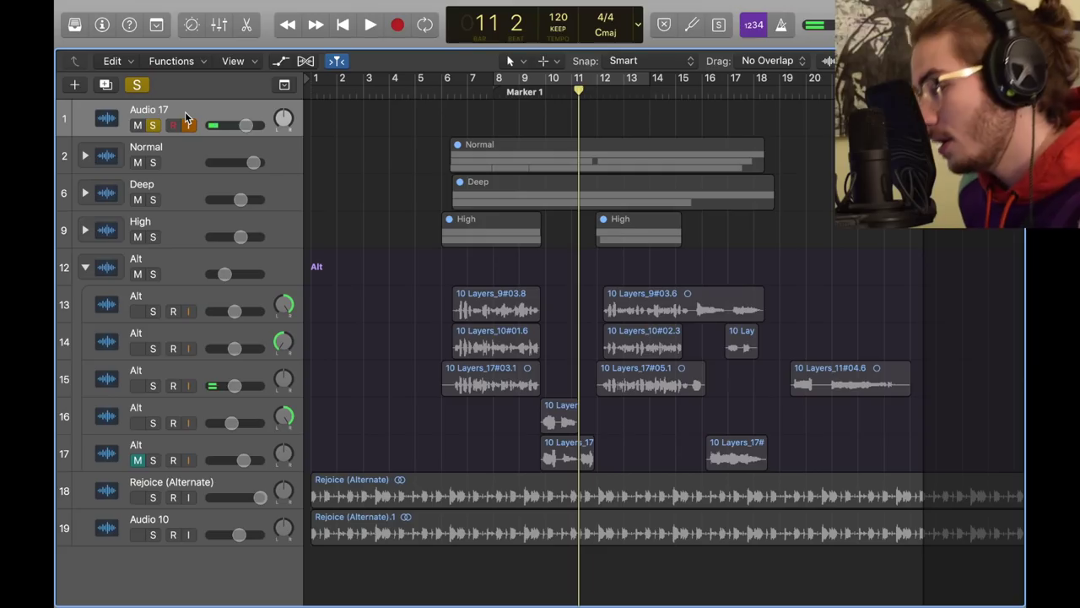
left_click(84, 269)
left_click(84, 155)
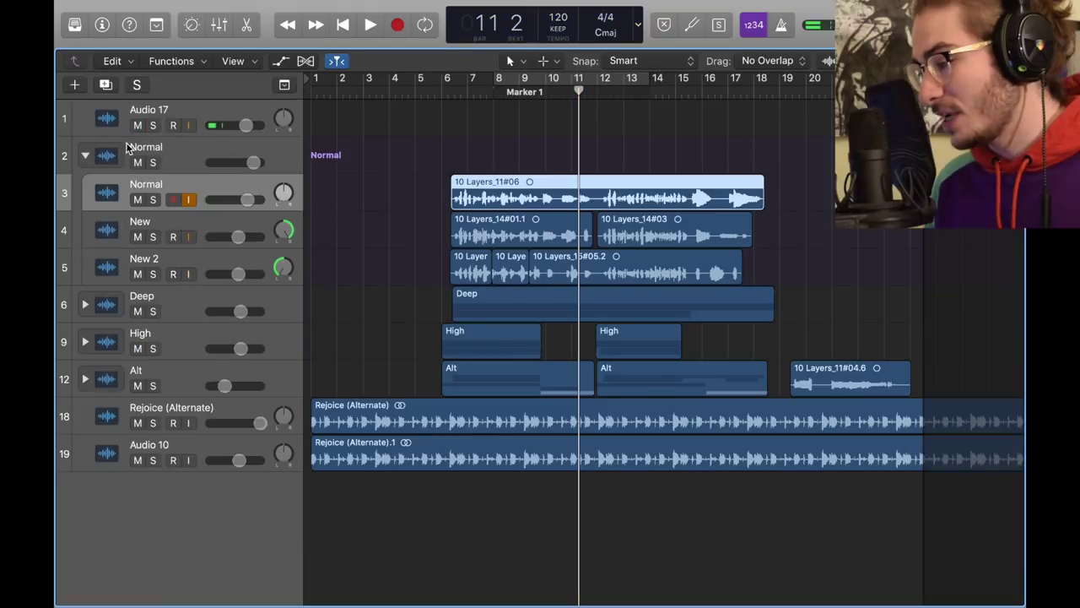
left_click(176, 115)
left_click(86, 305)
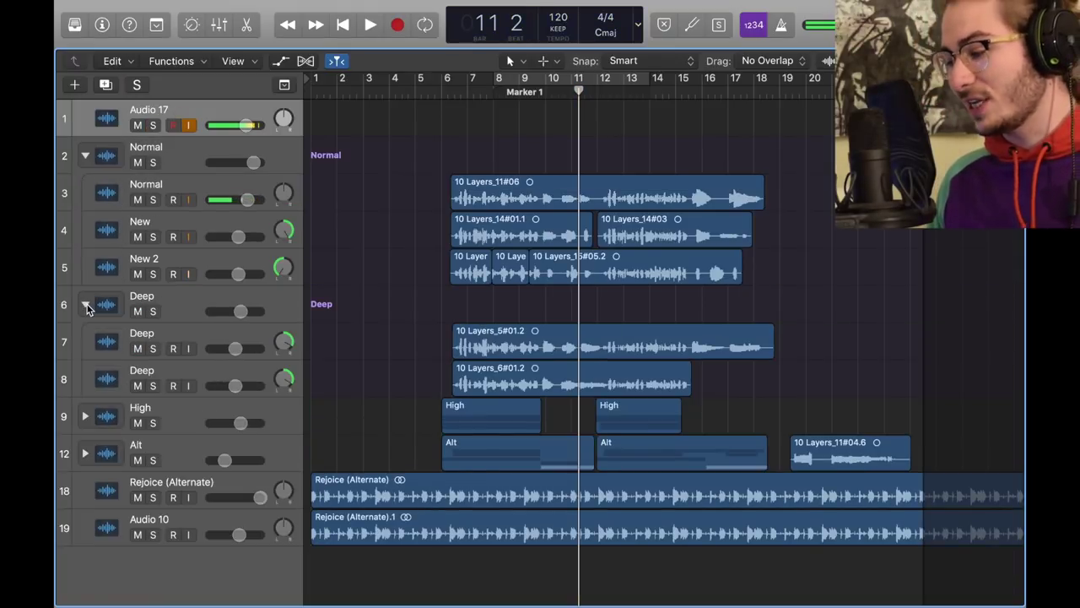
left_click(83, 414)
left_click(86, 529)
Step: Select each layer in turn: tracks 3, 4, 5, 7, 8, 10 and 11
left_click(207, 185)
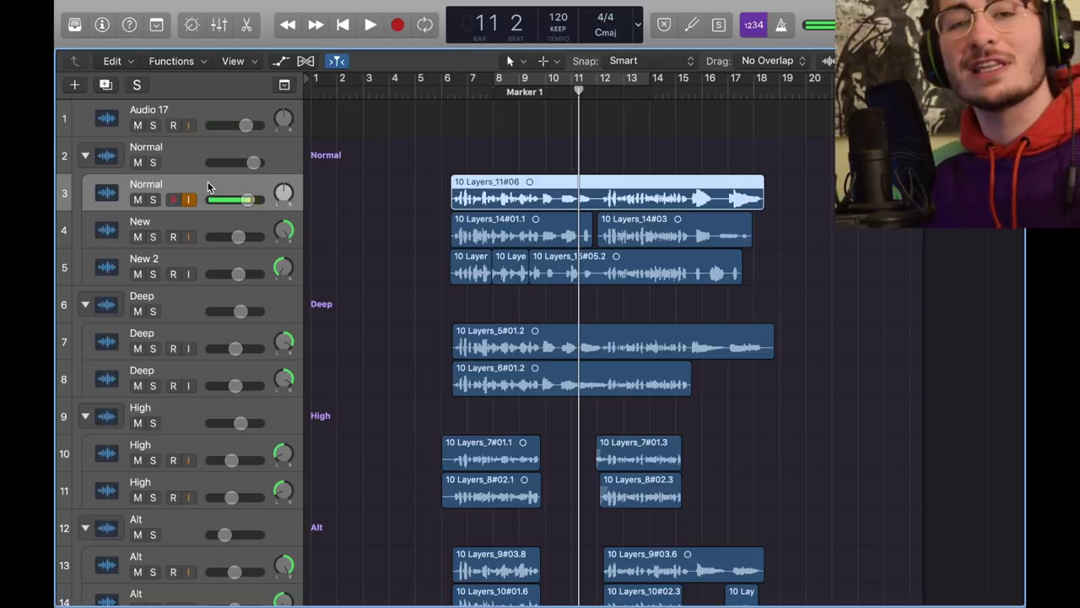
left_click(197, 224)
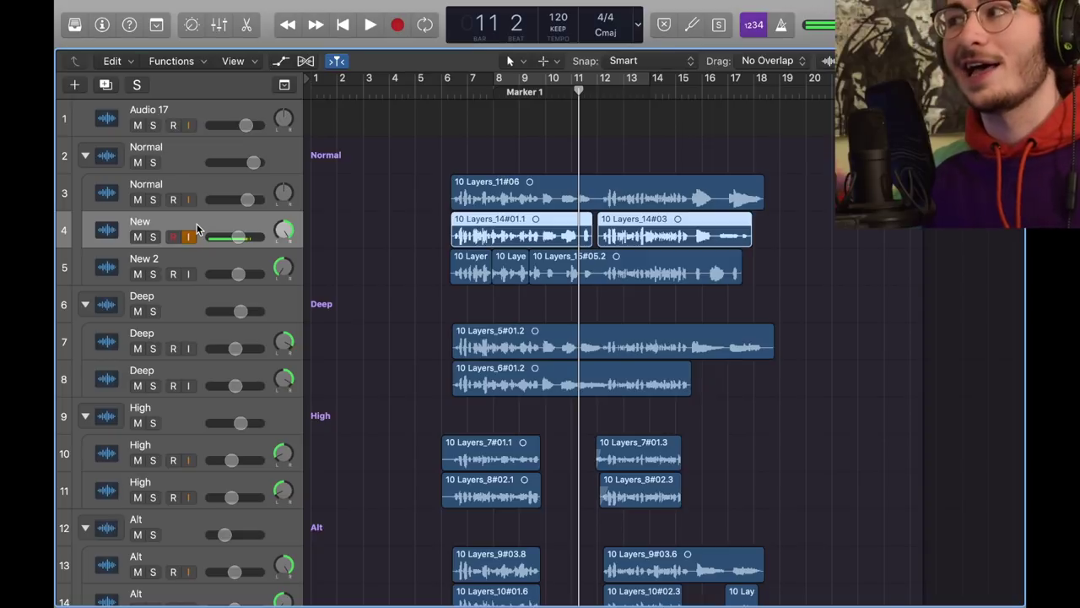
left_click(203, 269)
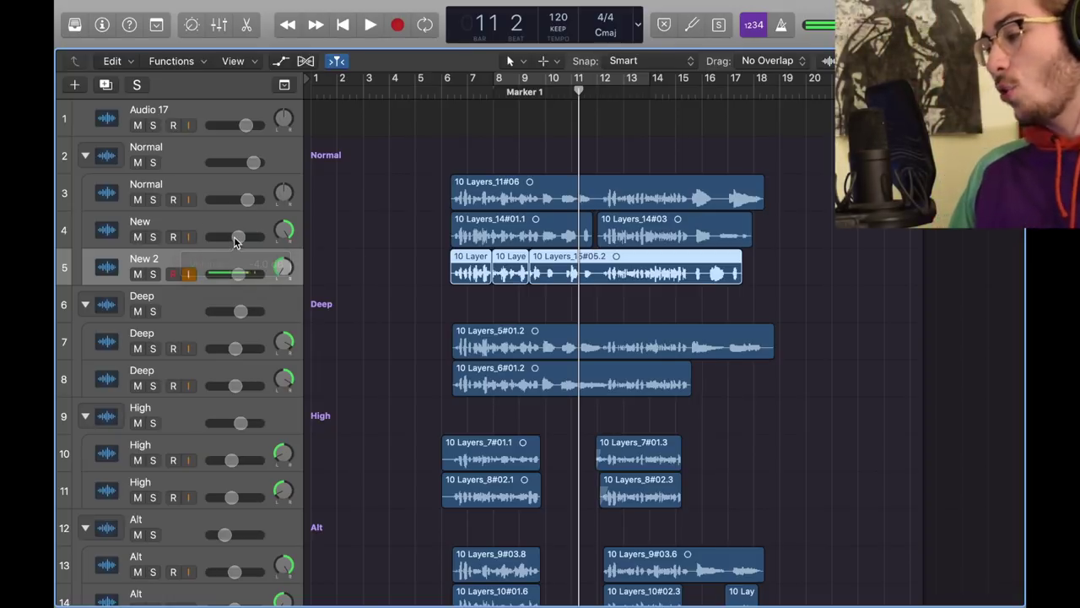
left_click(218, 183)
left_click(211, 341)
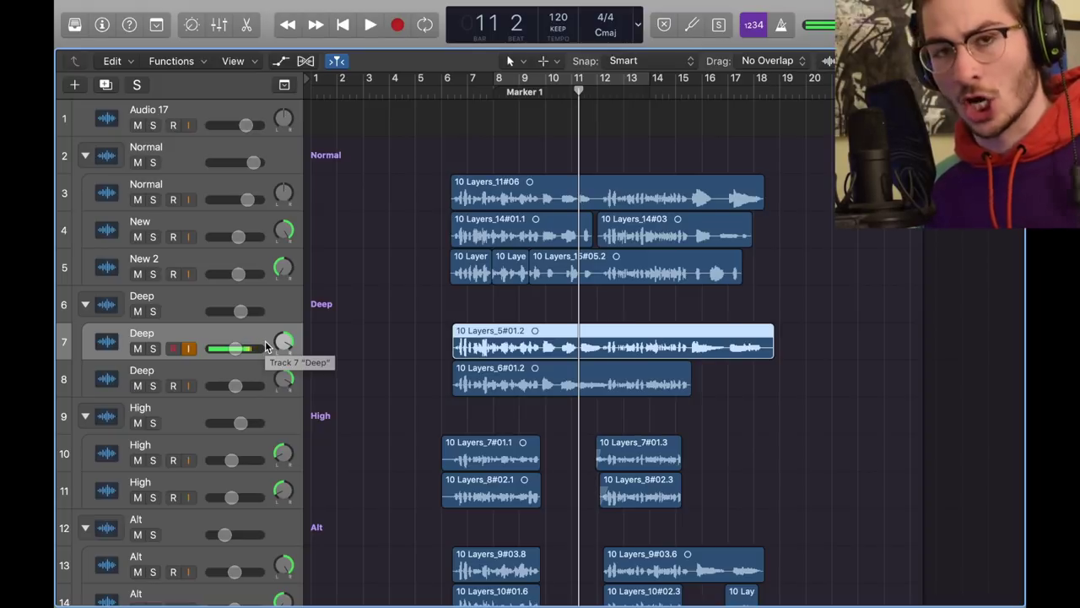
left_click(197, 368)
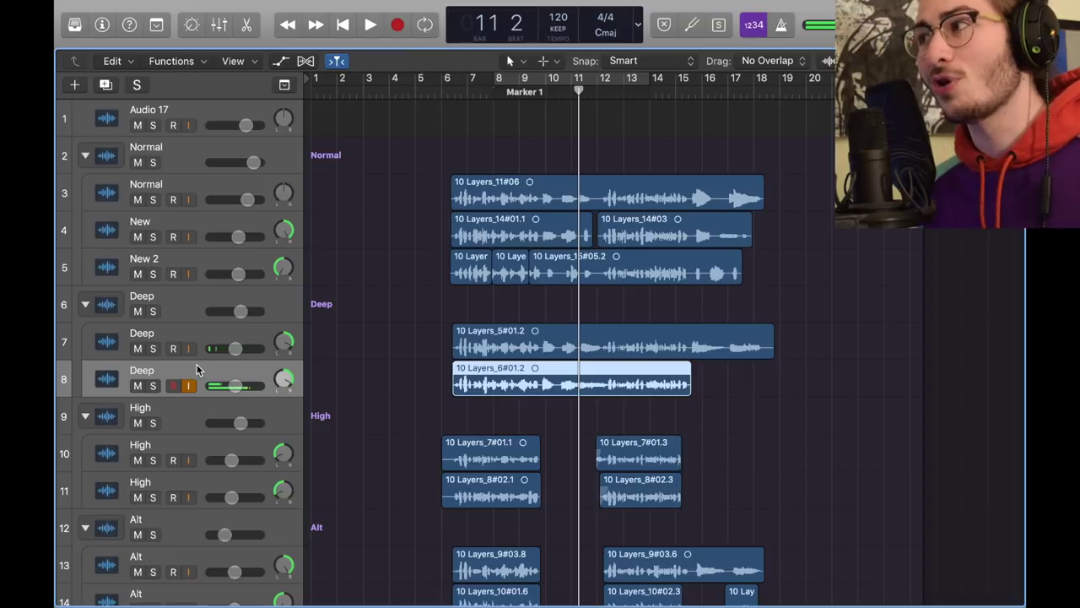
left_click(179, 436)
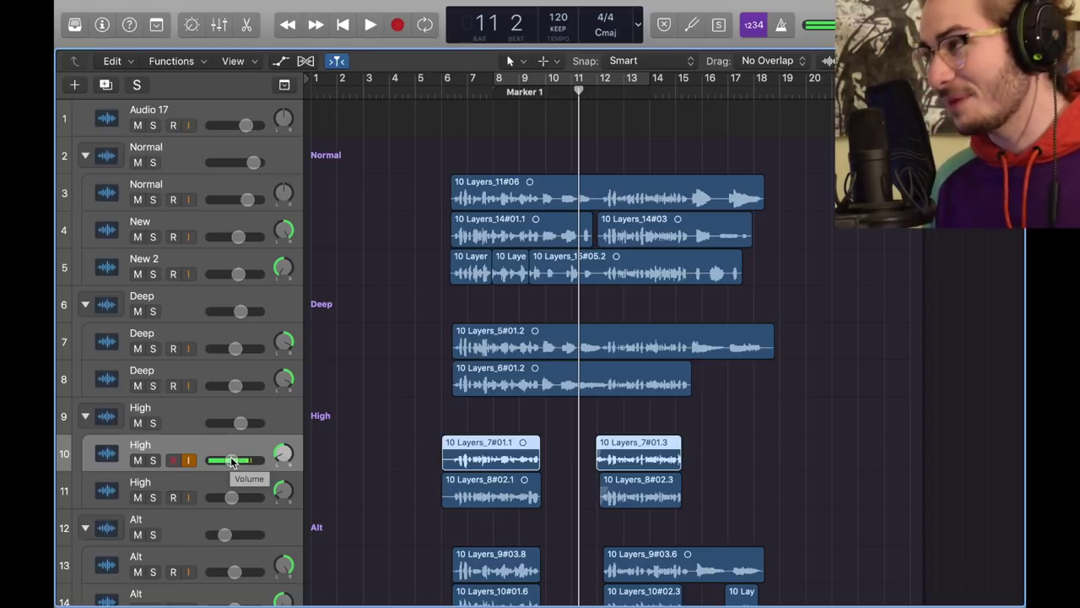
left_click(200, 487)
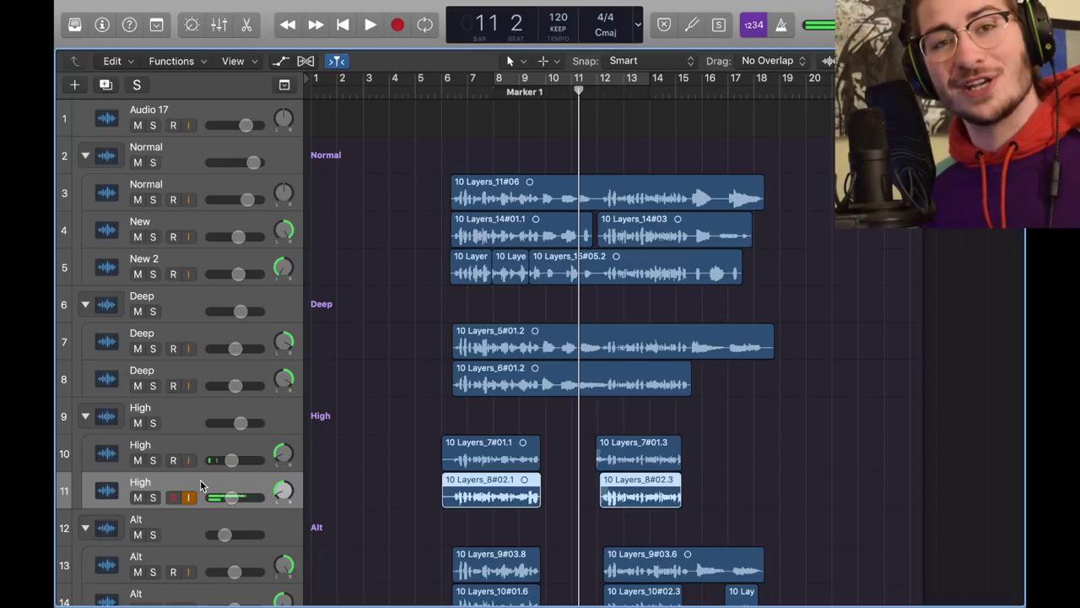
key("Down")
key("Down")
scroll(200, 480, "down", 5)
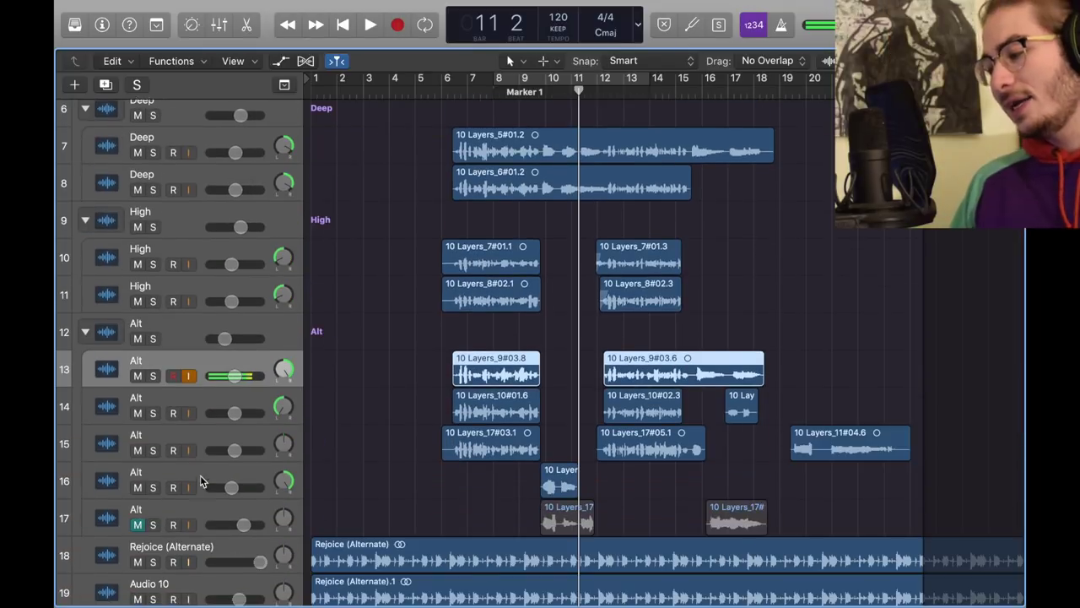
left_click(231, 398)
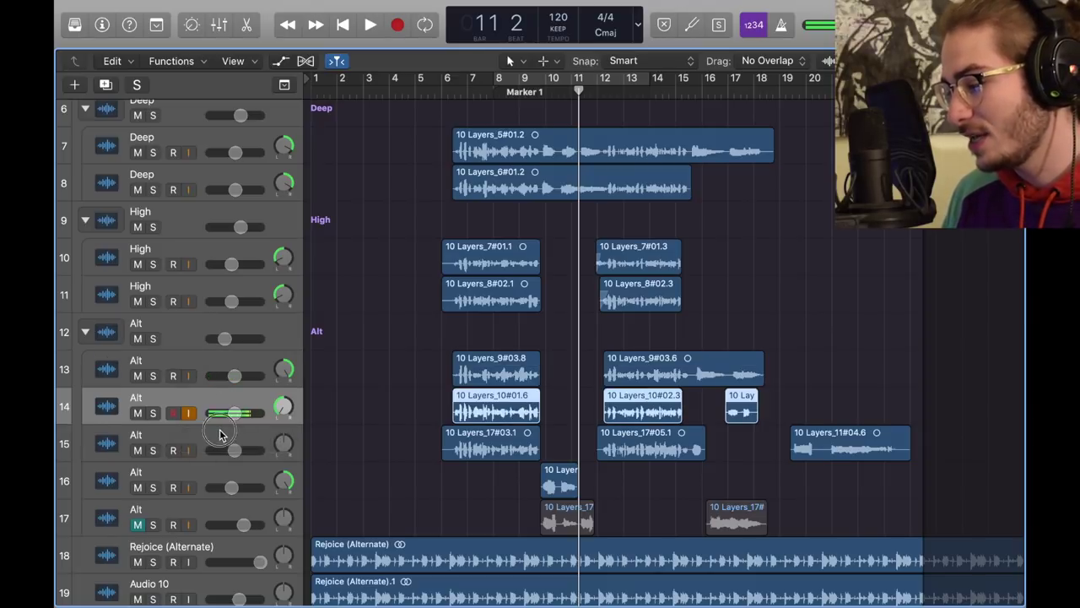
left_click(220, 435)
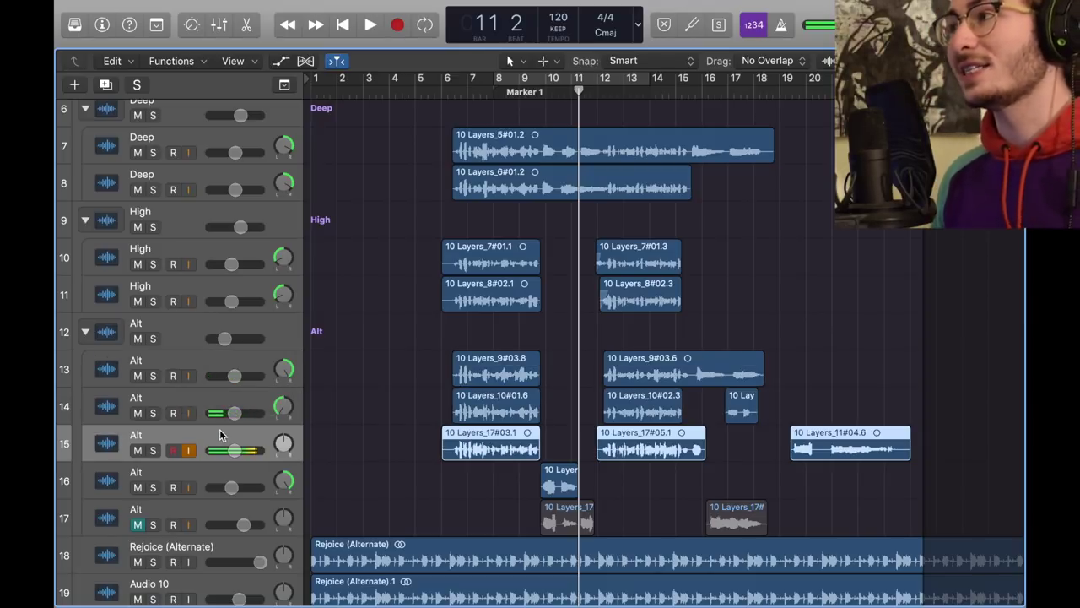